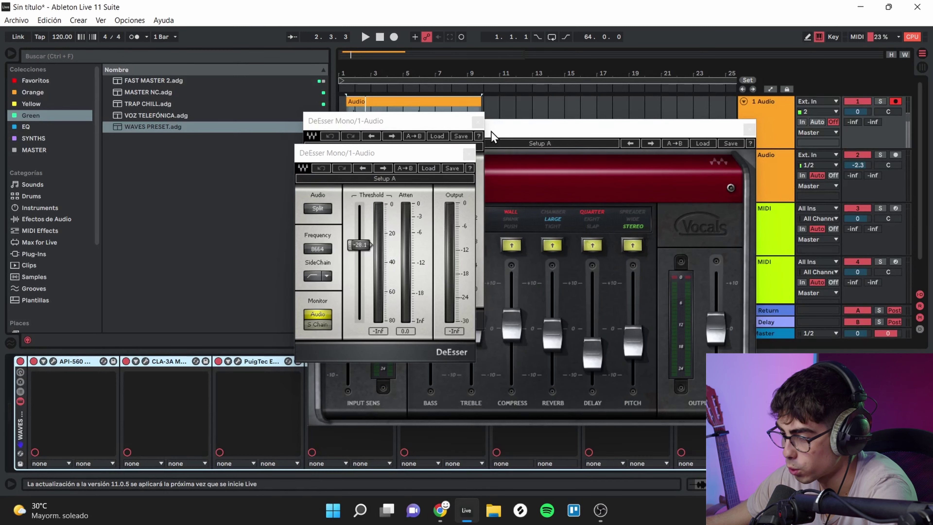
Switch the first audio track's CLA Vocals reverb to Tight, lower its reverb fader, and select the track's vocal clip
click(477, 122)
click(749, 129)
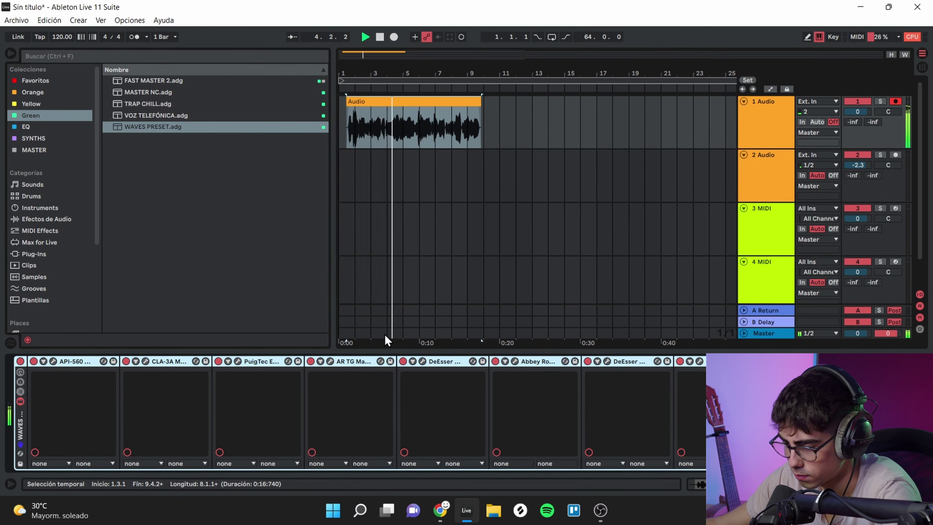
click(700, 363)
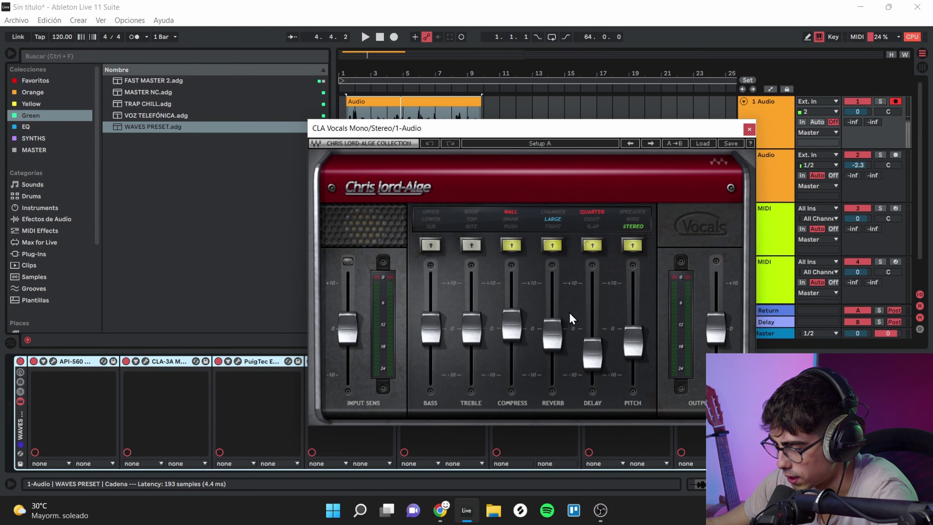
key(space)
drag(552, 333, 552, 359)
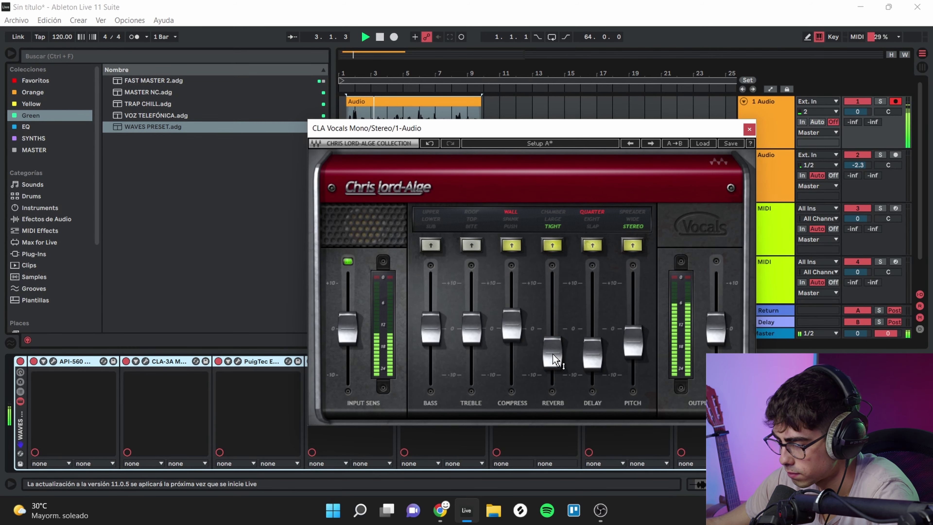
click(750, 130)
click(448, 101)
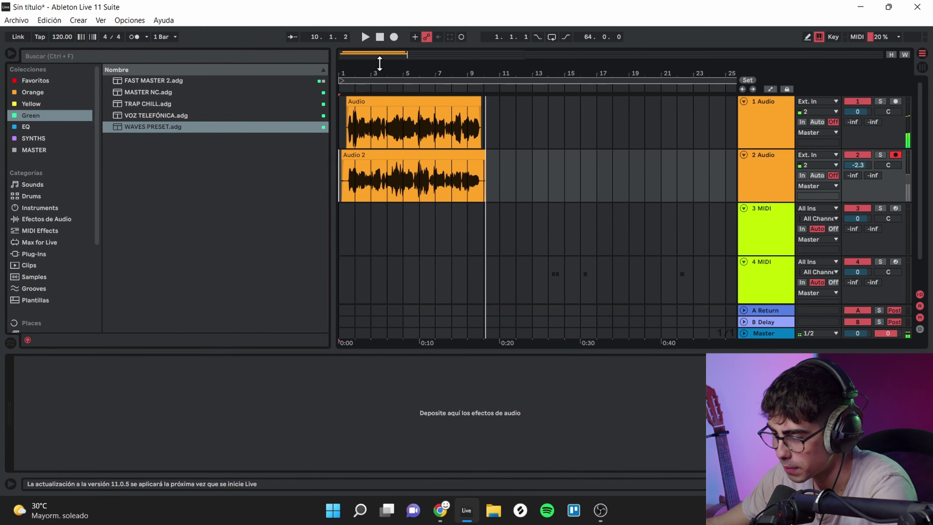
Trim the start of the Audio 2 clip to align with the clip above, and play both from there
drag(380, 64, 378, 87)
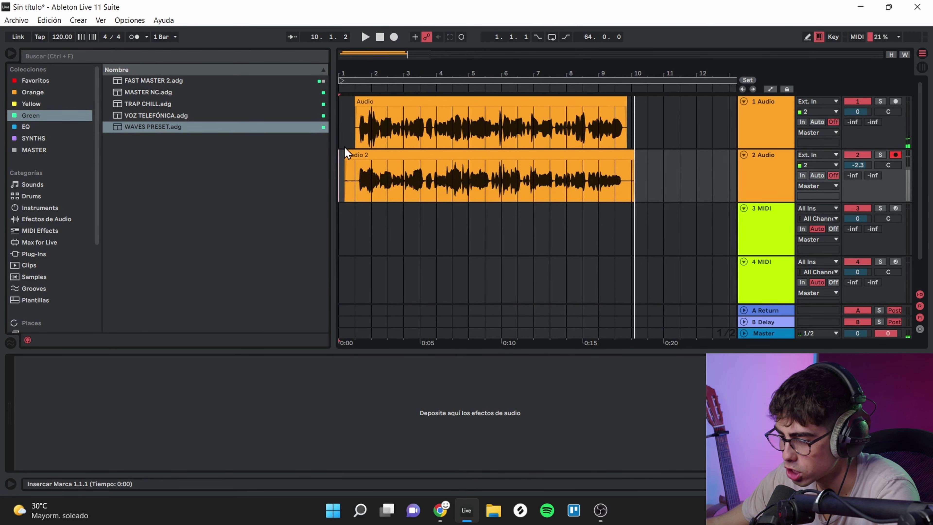
drag(355, 180, 335, 186)
click(519, 100)
key(space)
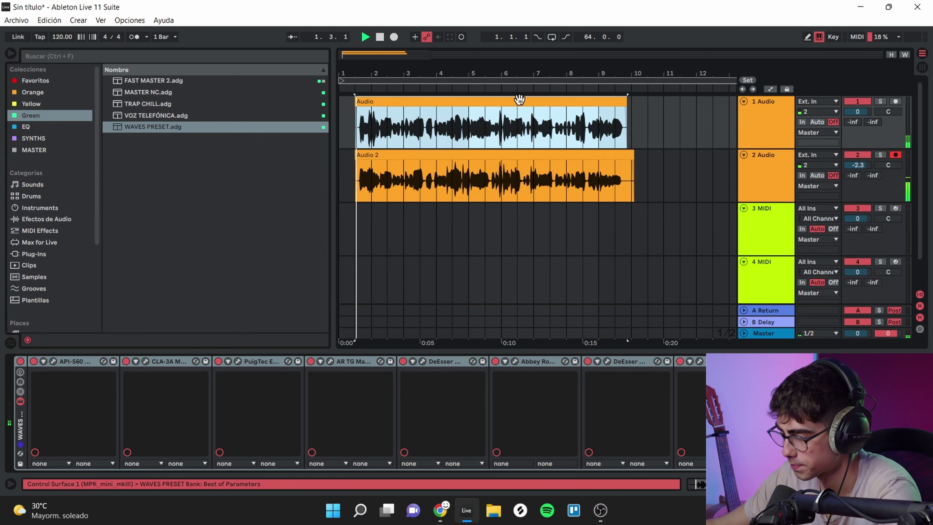
Solo the second audio track and set its volume to -5.3 dB
click(884, 155)
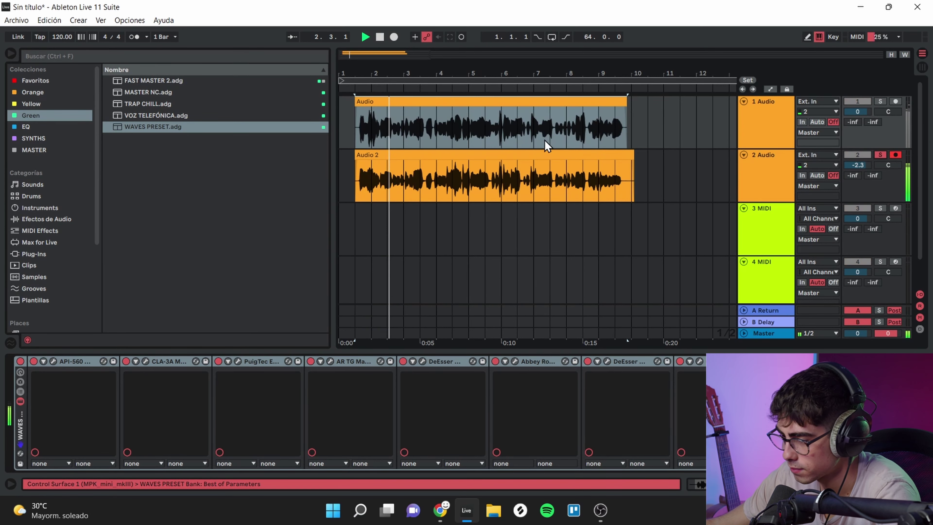
click(535, 150)
click(790, 162)
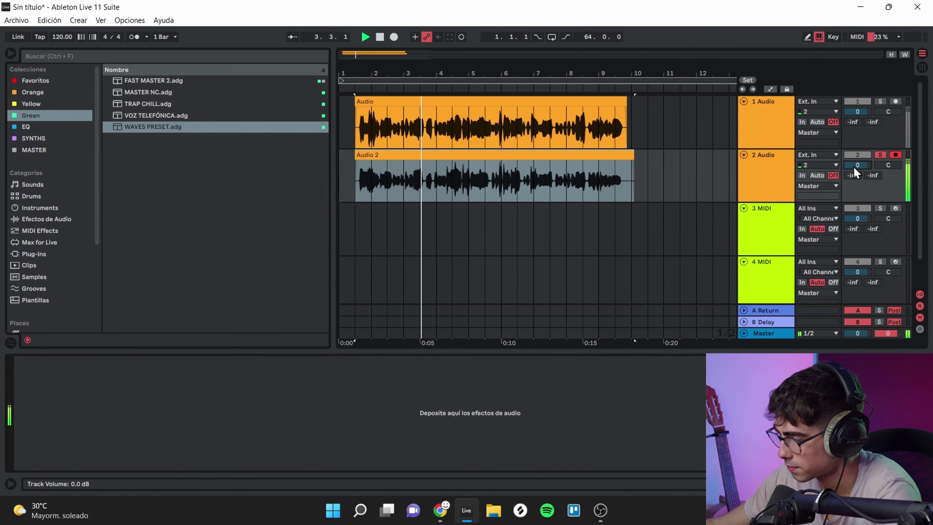
drag(854, 166, 854, 177)
Shorten the Audio 2 clip to end at 10.1.1 and copy the WAVES PRESET rack from the first audio track to the second
click(759, 140)
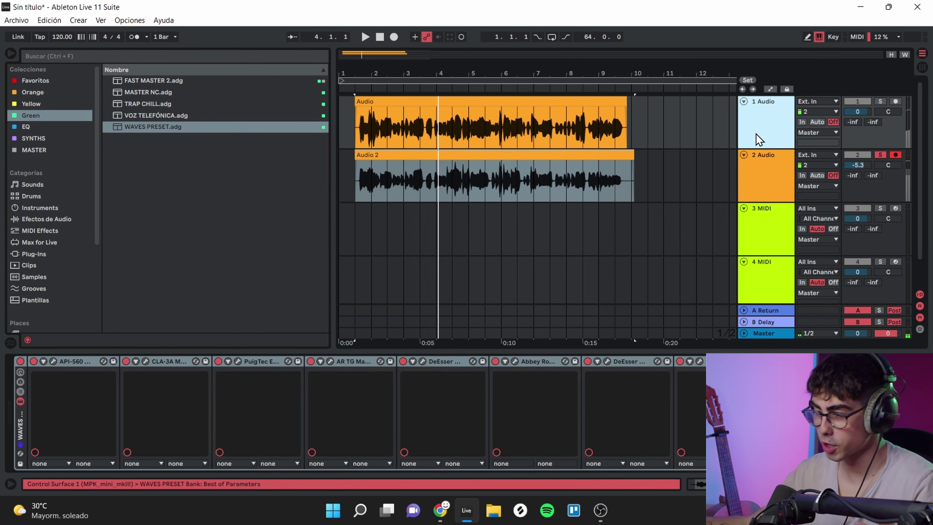
click(624, 154)
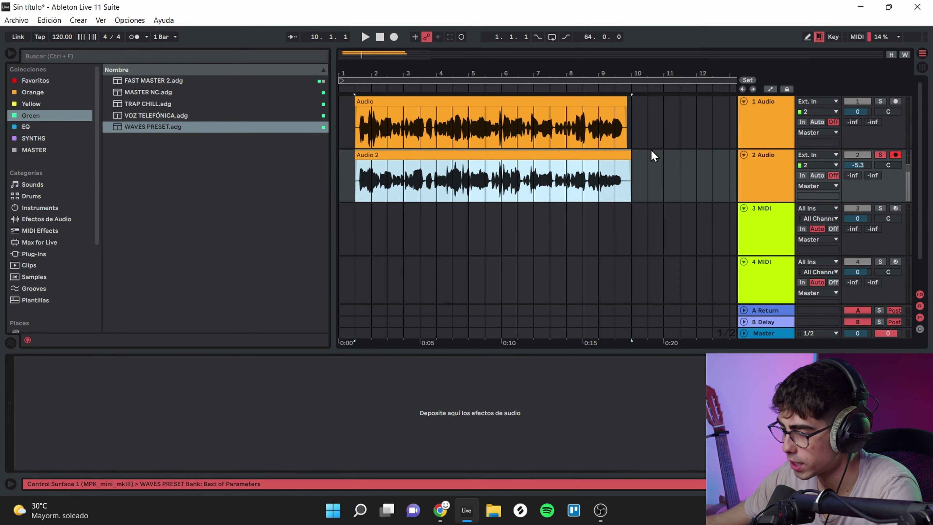
click(746, 131)
click(386, 181)
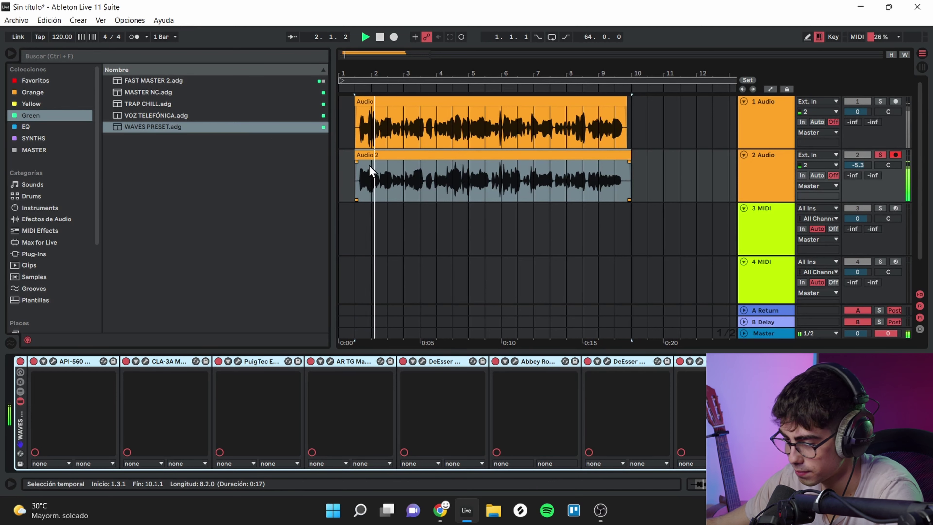
click(365, 162)
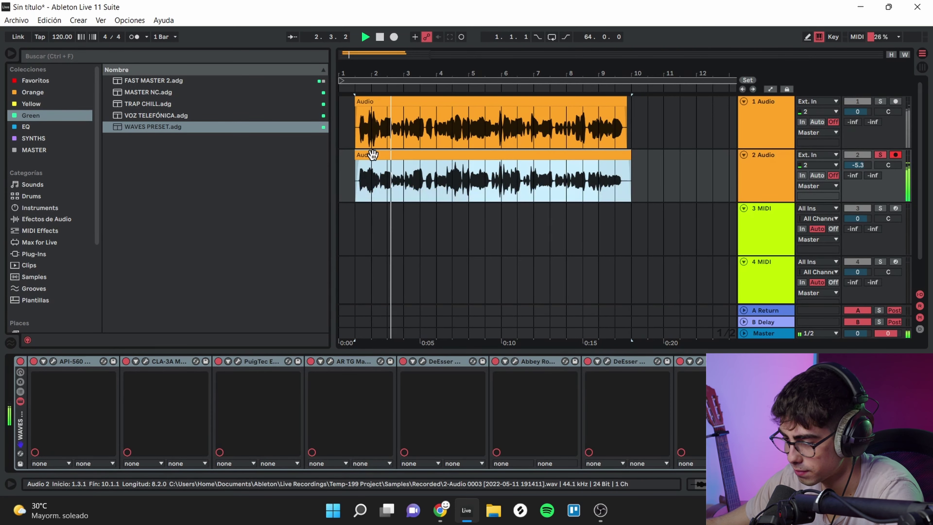
Add ValhallaSupermassive from the Orange collection to the second audio track and load its medium reverb preset Massive Vocal
click(54, 92)
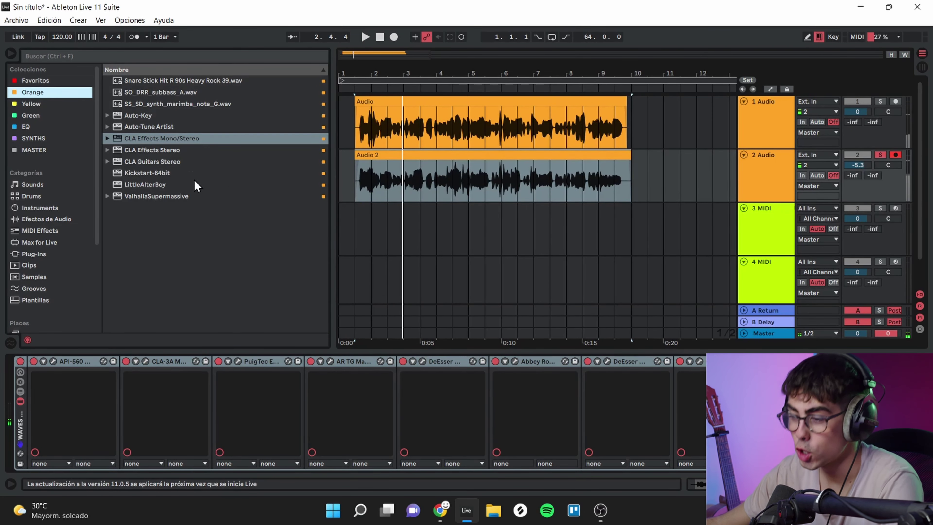
double_click(190, 200)
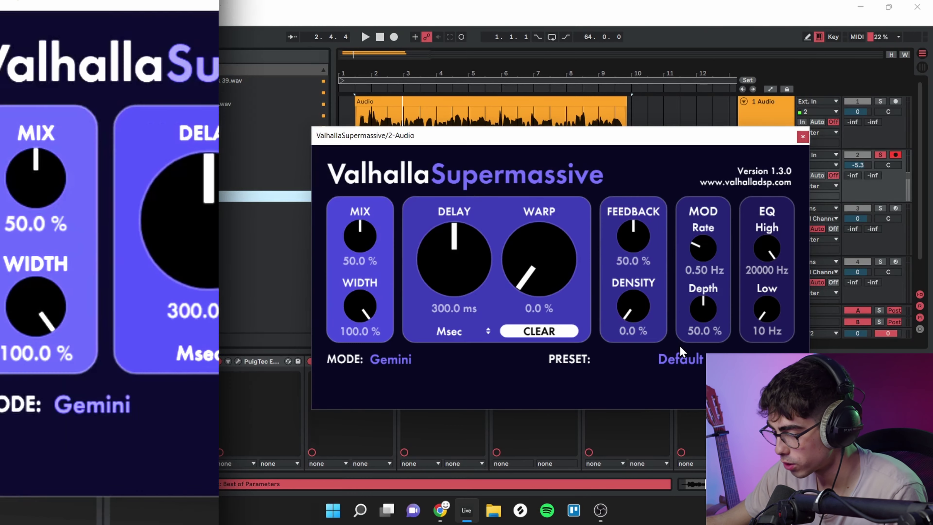
click(680, 360)
mouse_move(563, 294)
mouse_move(739, 273)
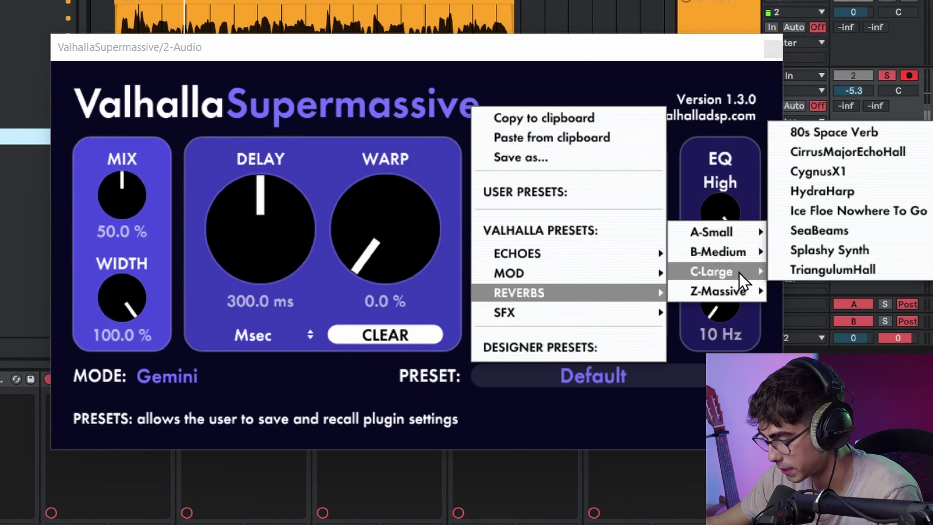
mouse_move(718, 253)
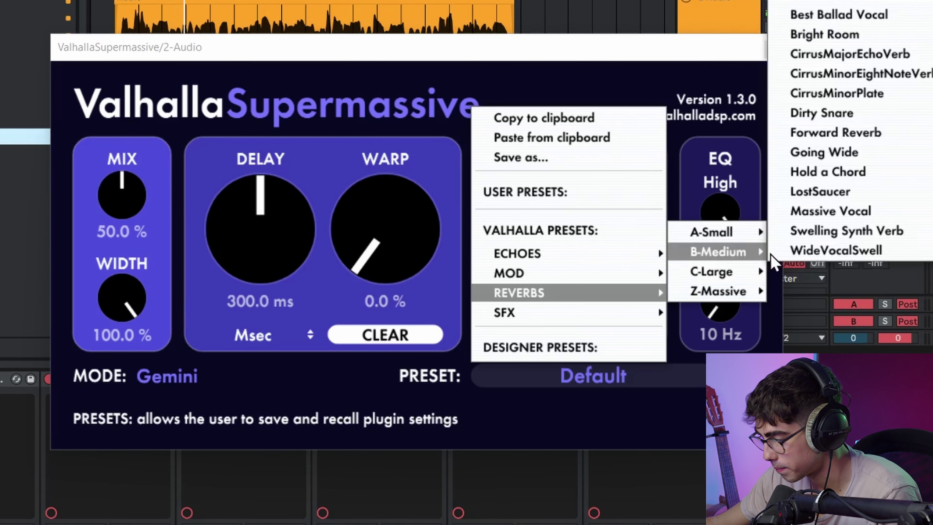
click(806, 212)
Set ValhallaSupermassive's mix to 30.4% and its low EQ to 490 Hz, and close the plugin
drag(129, 198, 101, 320)
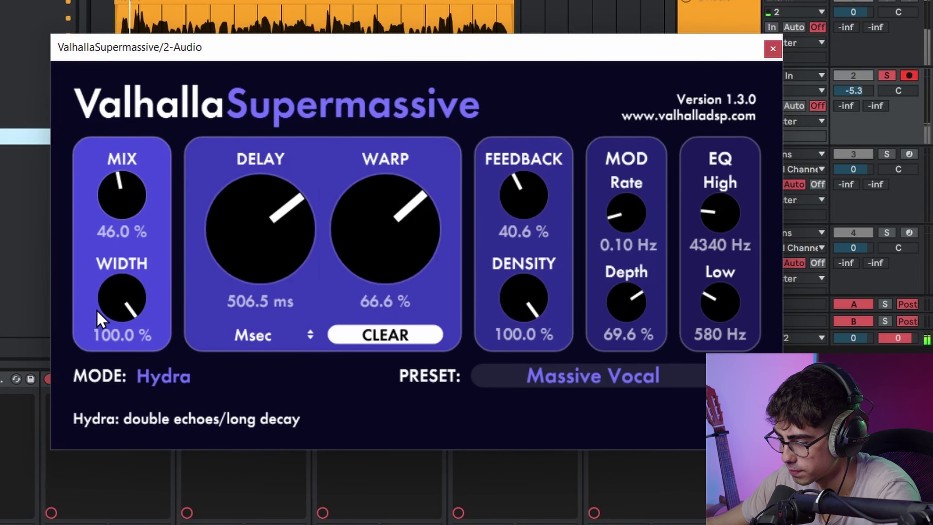
drag(719, 301, 719, 311)
drag(118, 201, 116, 215)
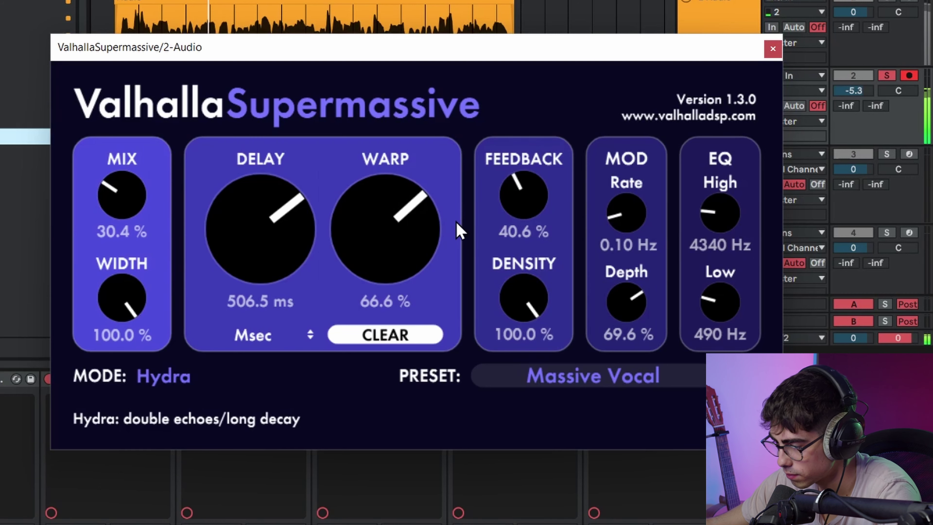
click(773, 49)
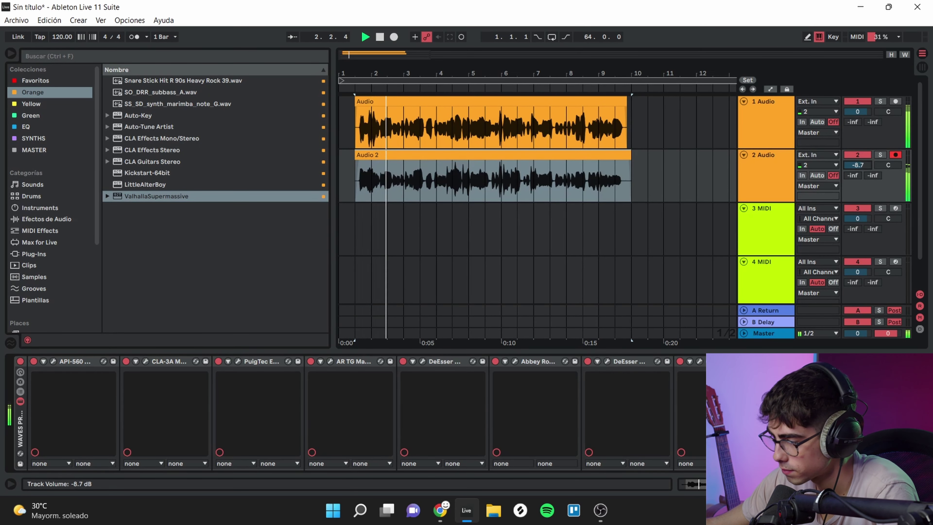
Set the second audio track's volume to -9.4 dB and review its ValhallaSupermassive settings during playback
drag(857, 165, 857, 166)
click(527, 155)
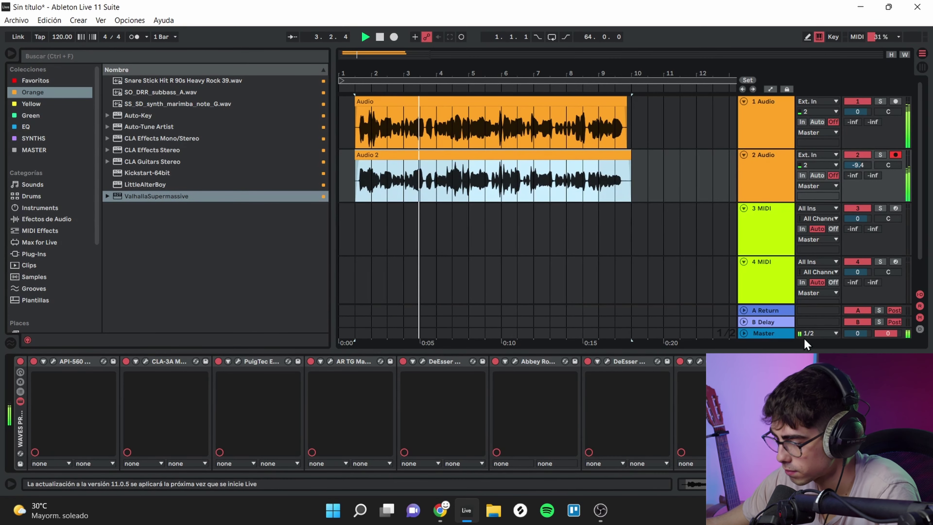
key(ctrl+alt+p)
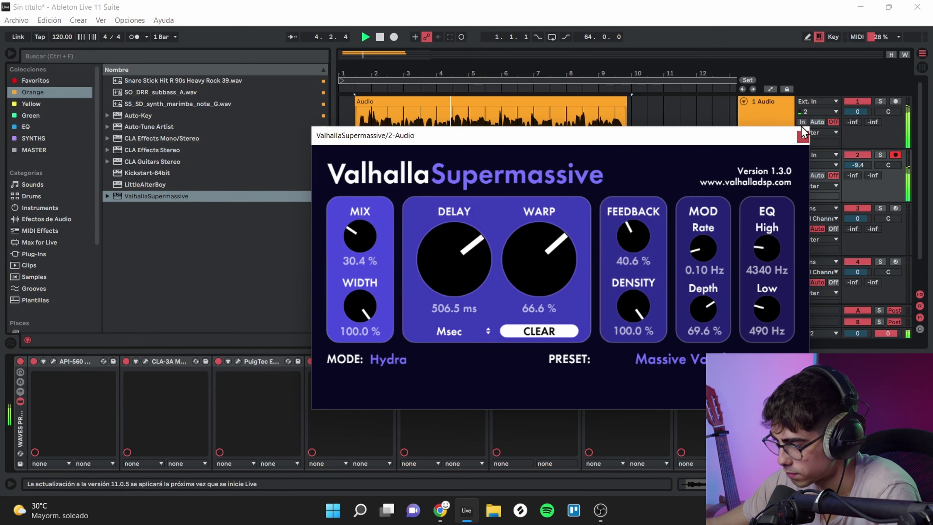
click(804, 135)
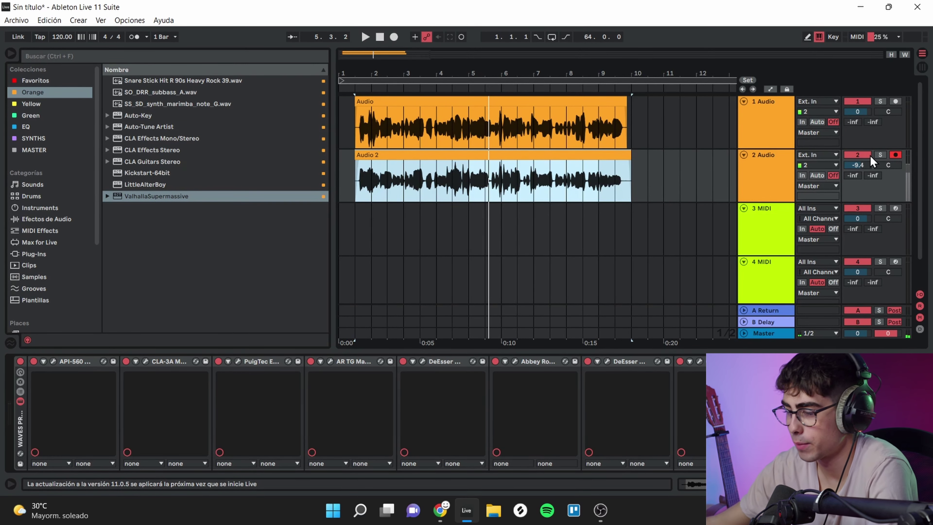
Try the Kickstart-64bit plugin from the Orange collection on the second audio track during playback
click(57, 90)
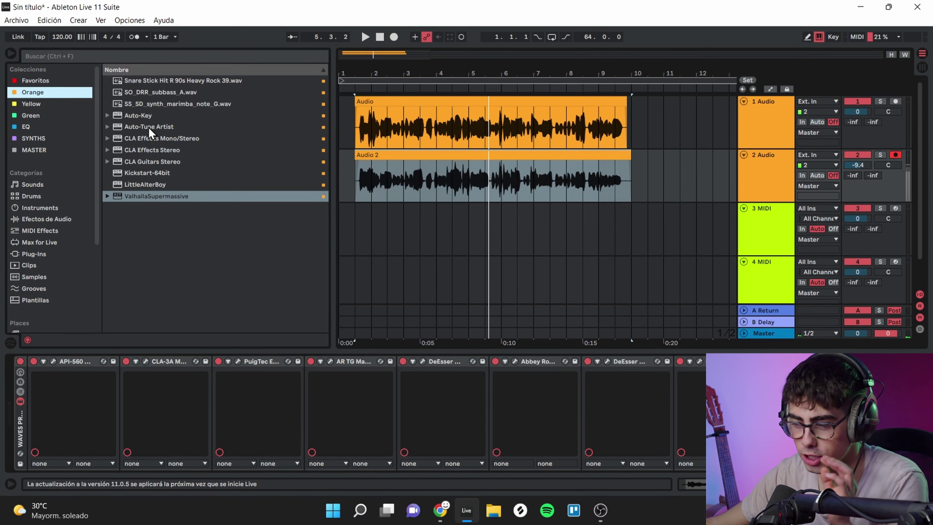
double_click(142, 173)
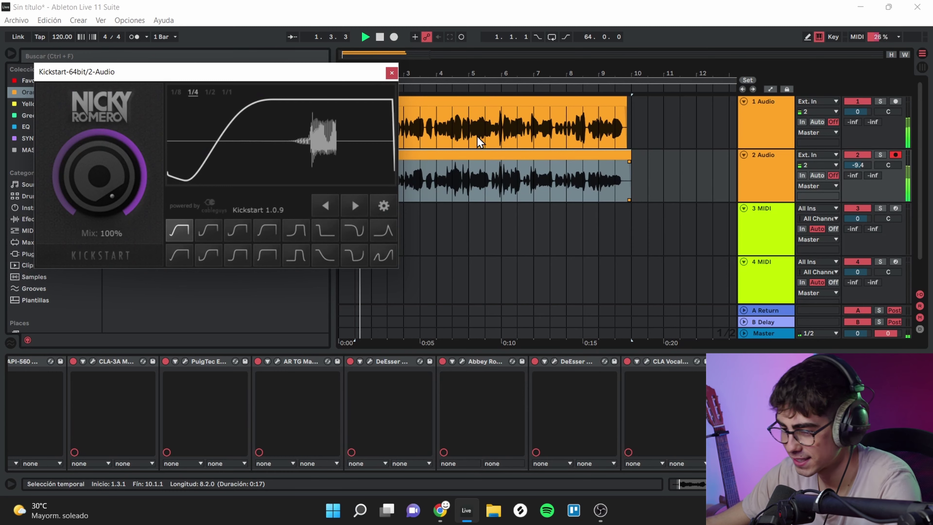
click(391, 73)
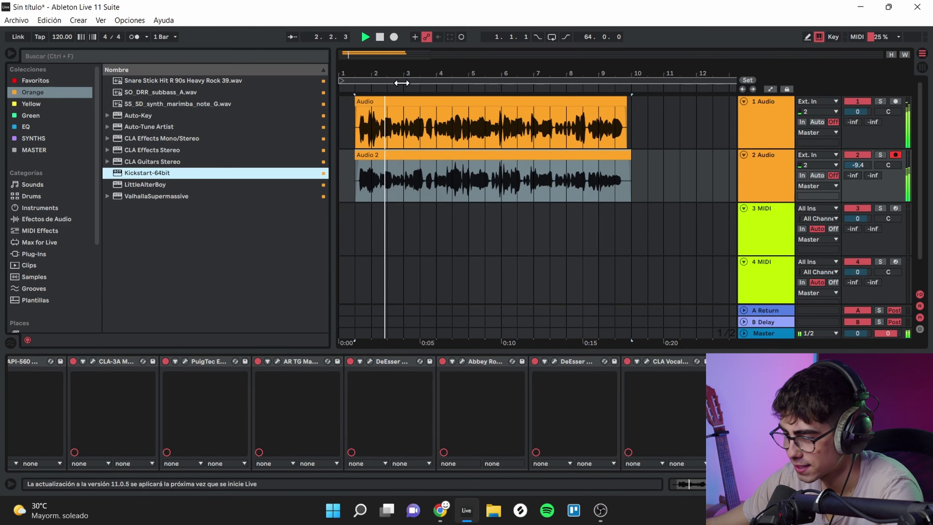
Set the second audio track's volume to -10.2 dB and add the Tremolator plugin by searching all results for TREMOLATOR
click(406, 155)
drag(864, 167, 867, 169)
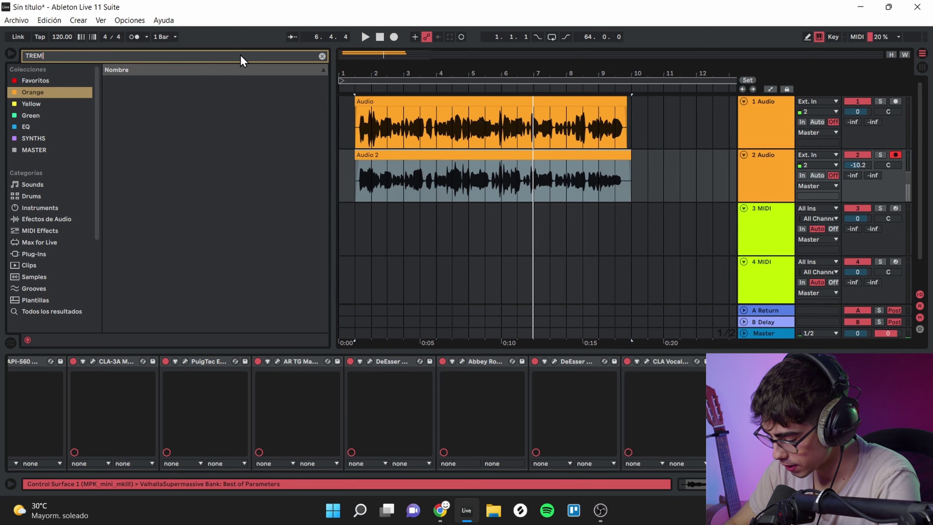
text(OLAT)
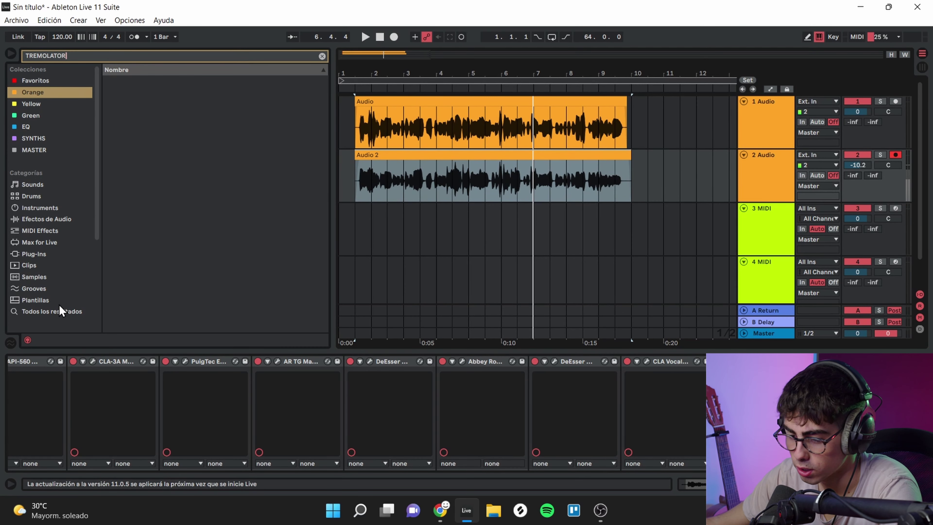
text(OR)
click(61, 310)
double_click(148, 81)
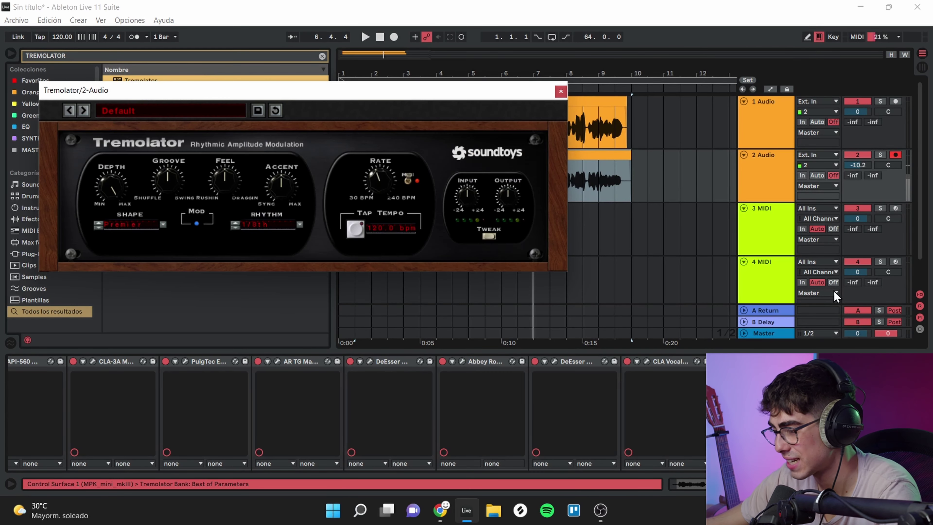
With the second audio track soloed, set ValhallaSupermassive's delay to 215.4 ms and mix to 20.4%, and close both plugin windows
click(739, 362)
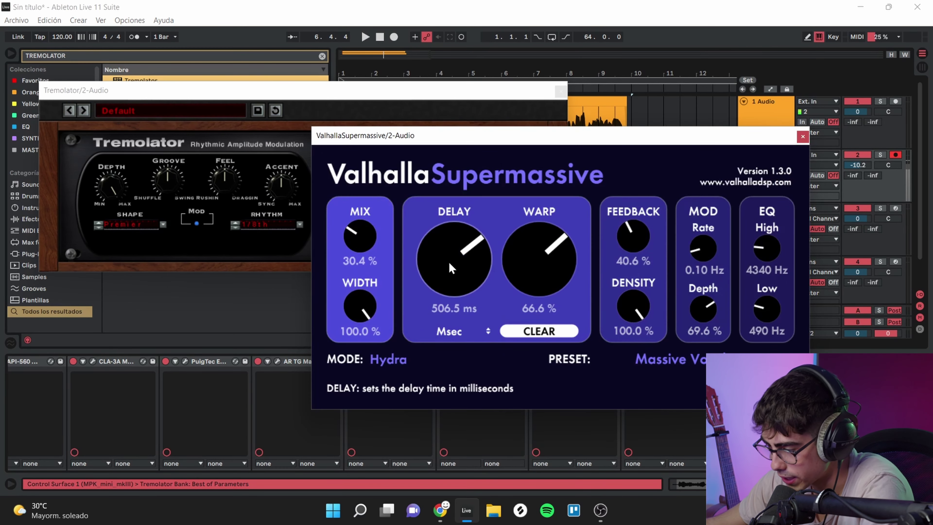
drag(444, 288, 444, 303)
key(space)
click(880, 155)
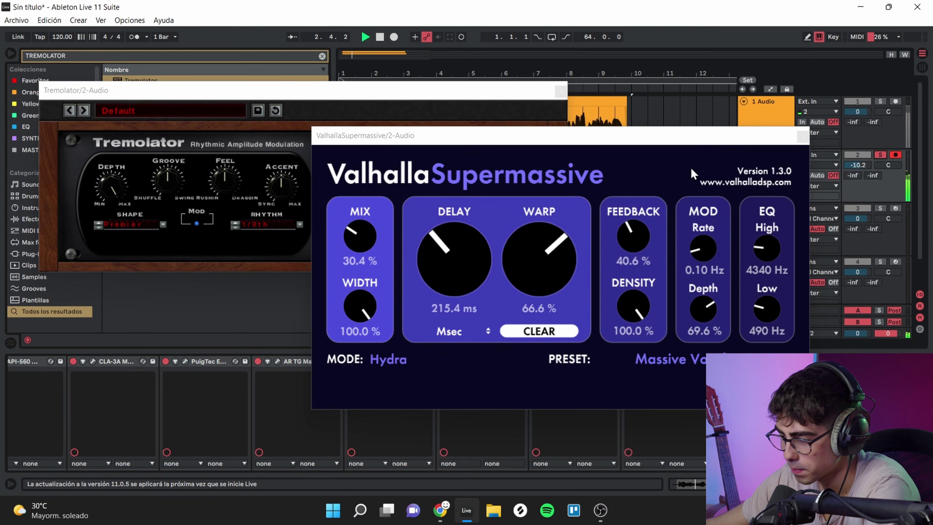
drag(349, 238, 348, 255)
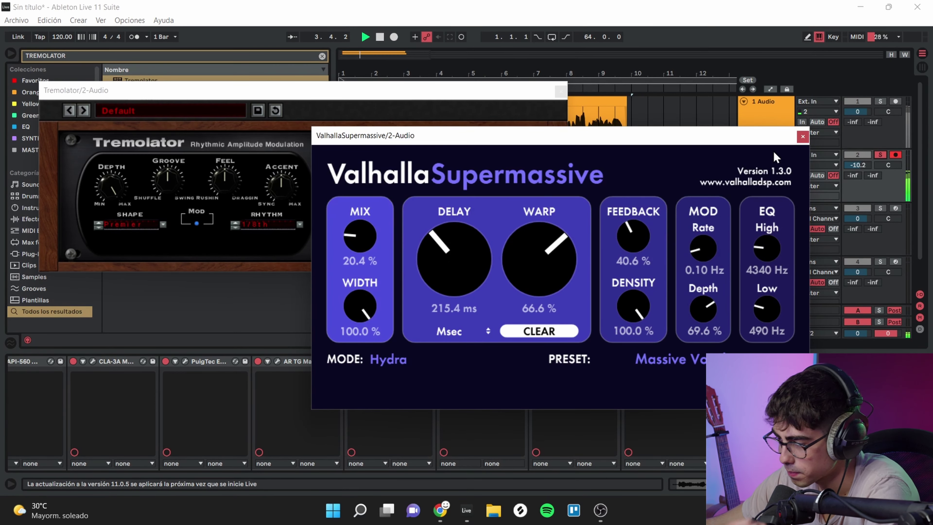
click(803, 137)
click(560, 91)
Listen to the second audio track in the full mix, and solo it again
click(881, 154)
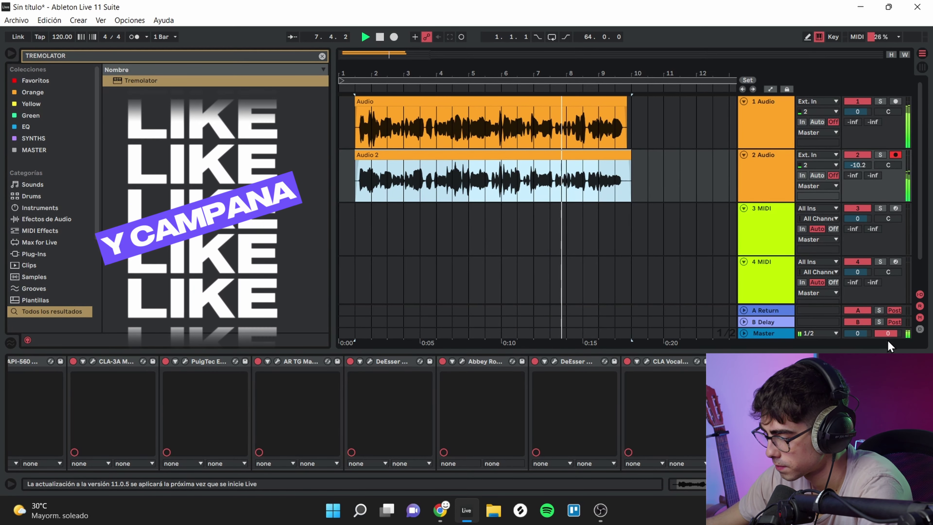
click(880, 154)
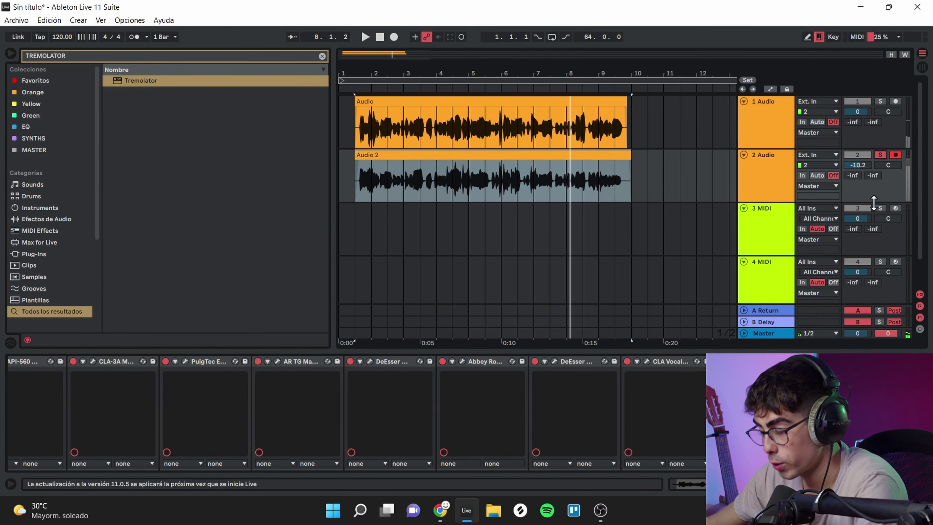
click(702, 368)
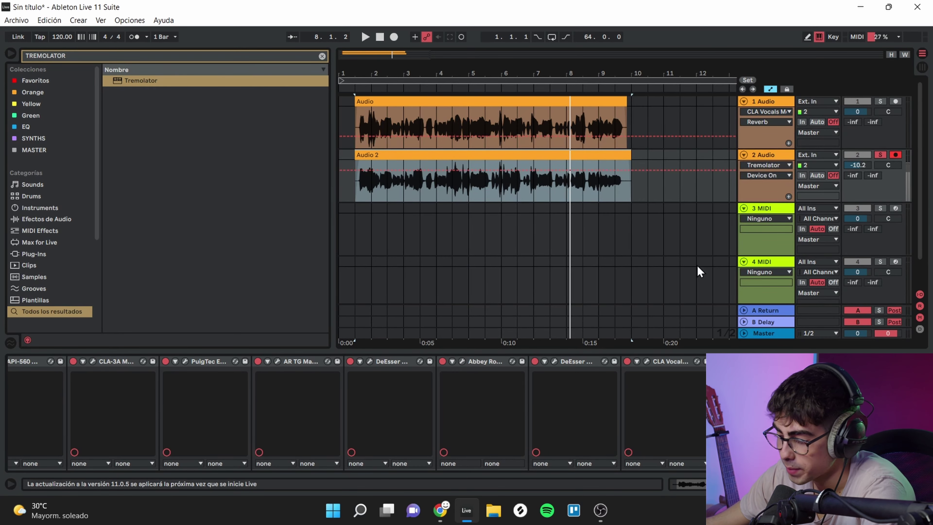
drag(406, 58, 394, 37)
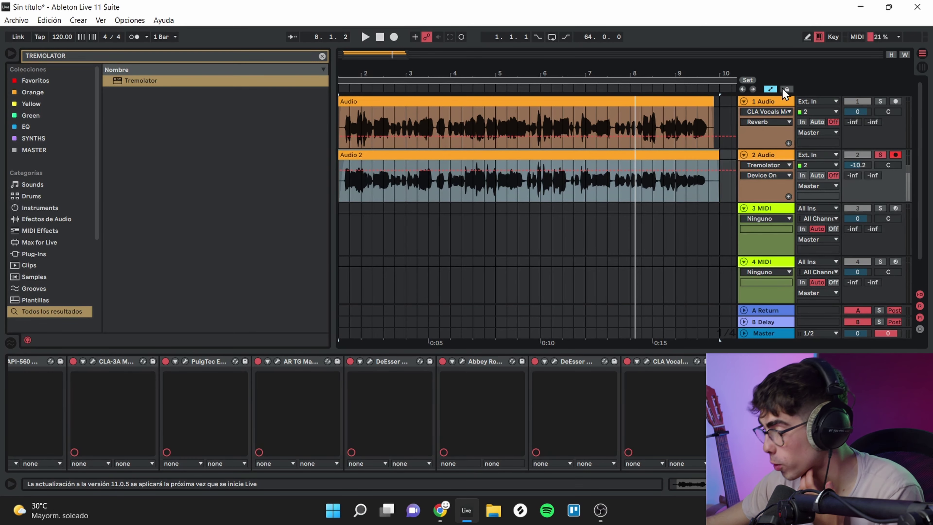
click(772, 89)
drag(509, 55, 509, 29)
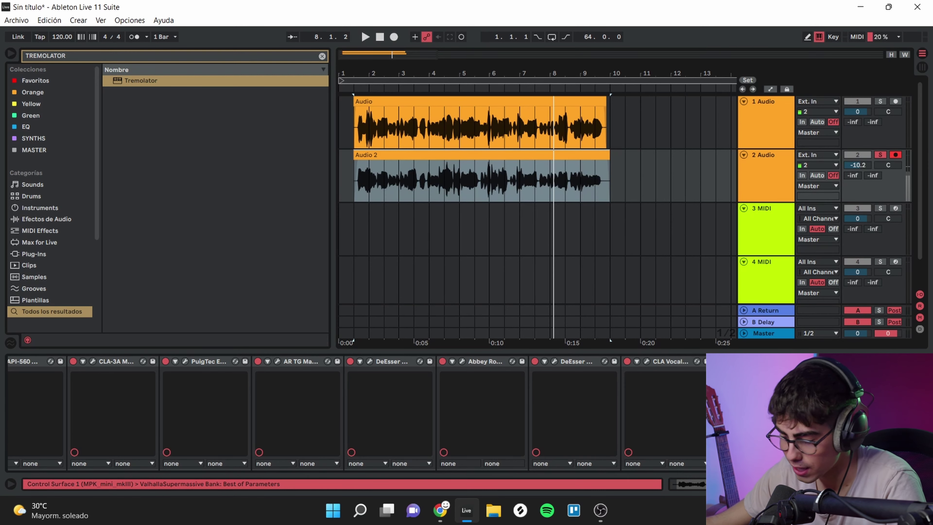
Add ValhallaSupermassive from the Orange collection to return track A, without keeping the pasted WAVES PRESET rack there
scroll(784, 297, down, 1)
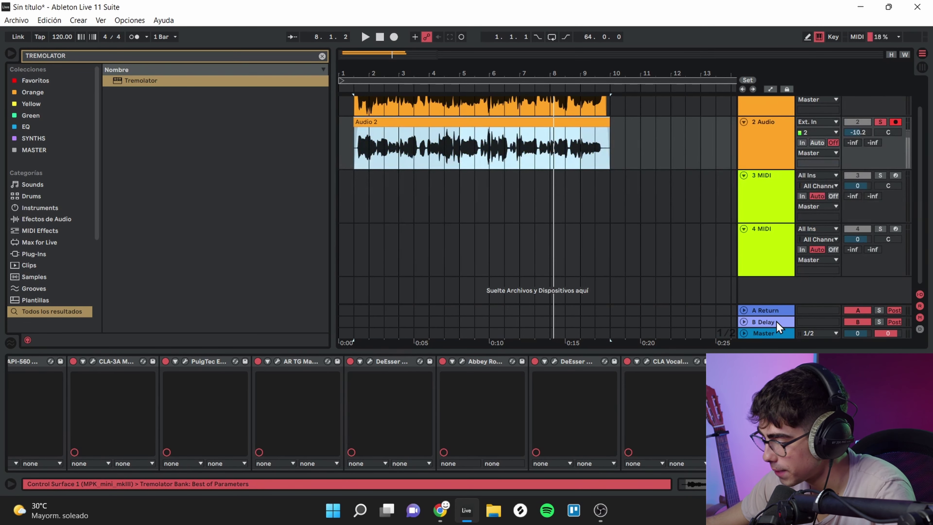
click(773, 311)
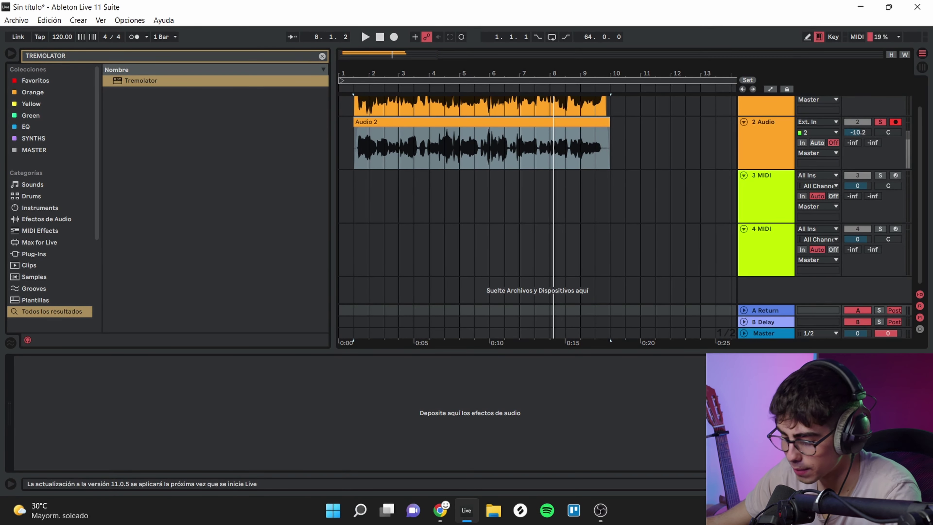
key(ctrl+z)
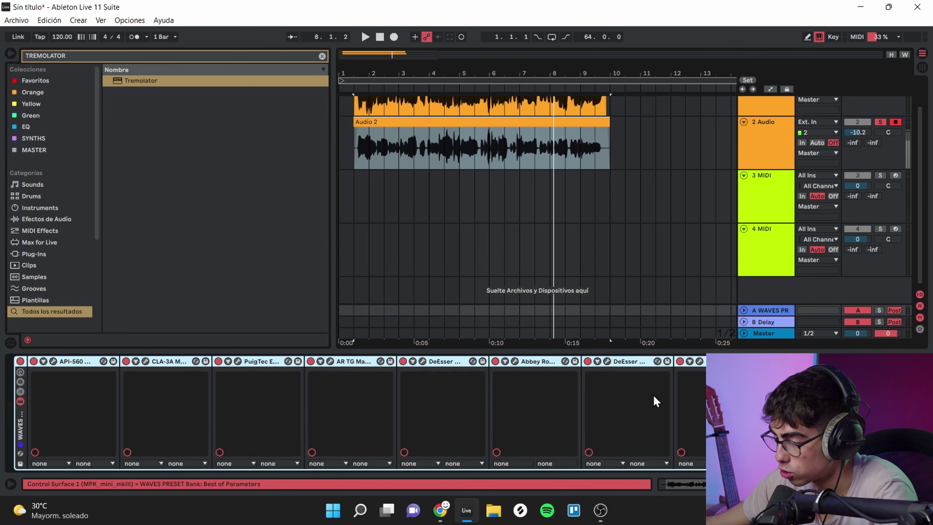
key(ctrl+z)
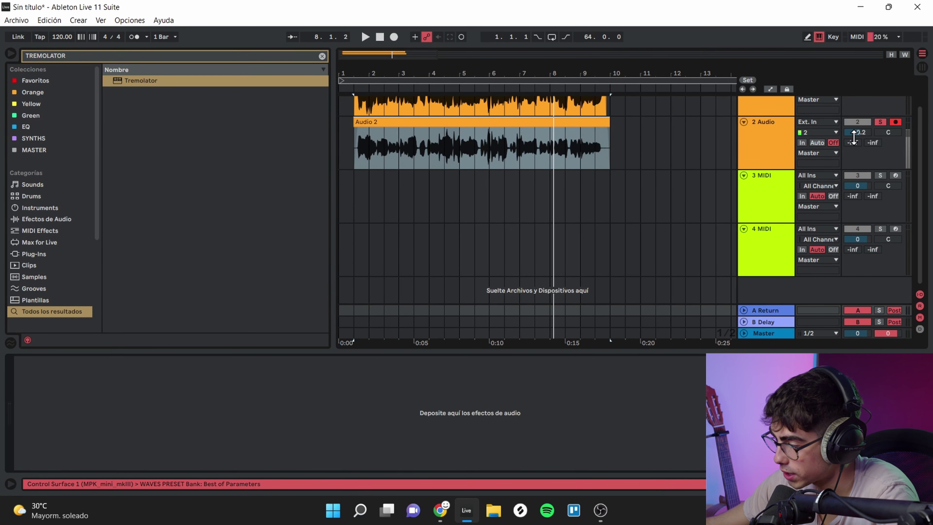
click(322, 55)
click(33, 92)
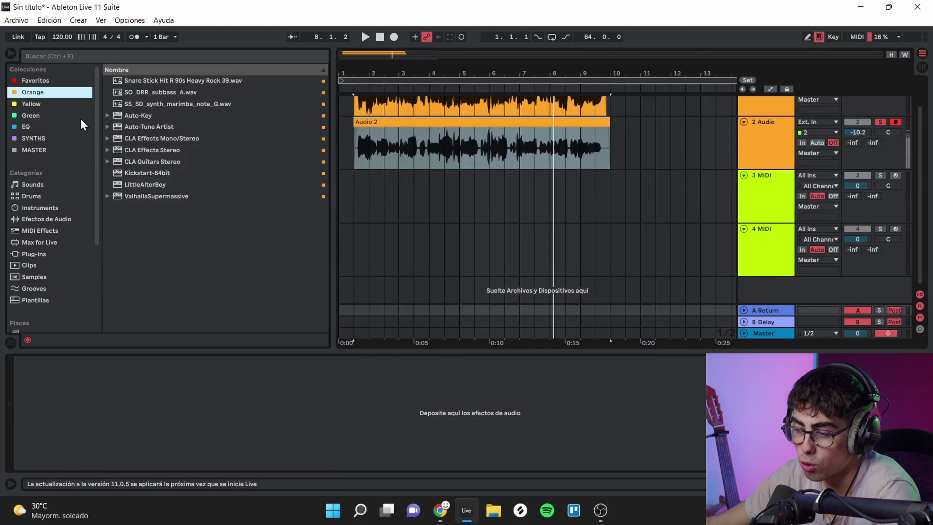
click(186, 200)
double_click(186, 201)
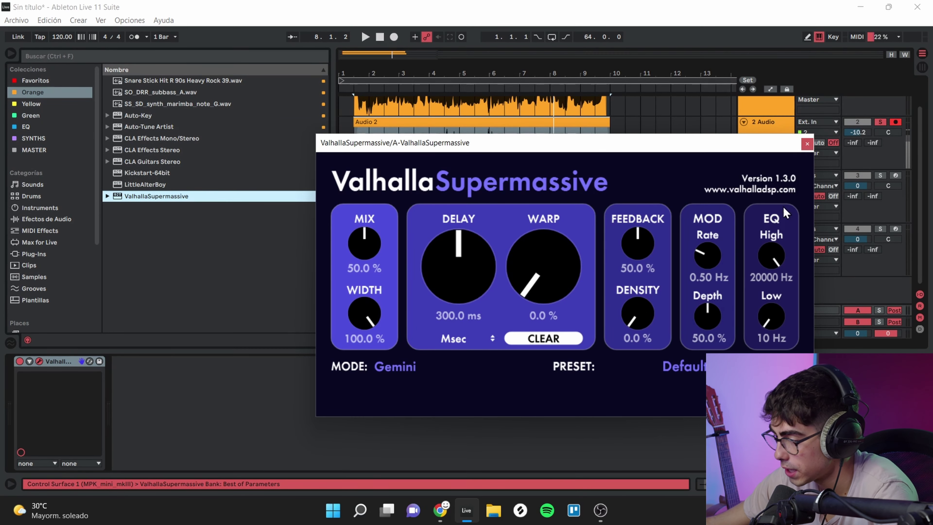
Load ValhallaSupermassive's Massive Vocal preset from the medium reverbs, lower its delay time, and close the plugin window
click(657, 367)
mouse_move(660, 309)
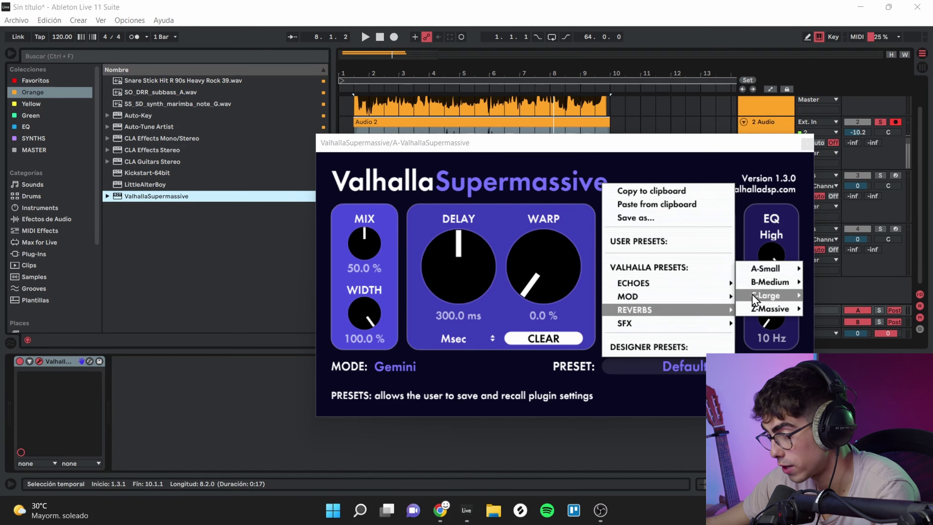
mouse_move(772, 282)
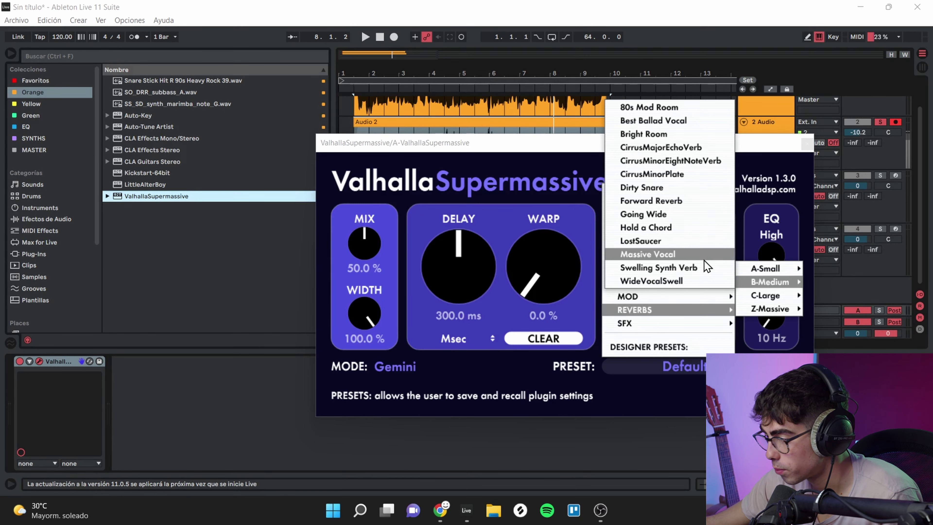
click(704, 259)
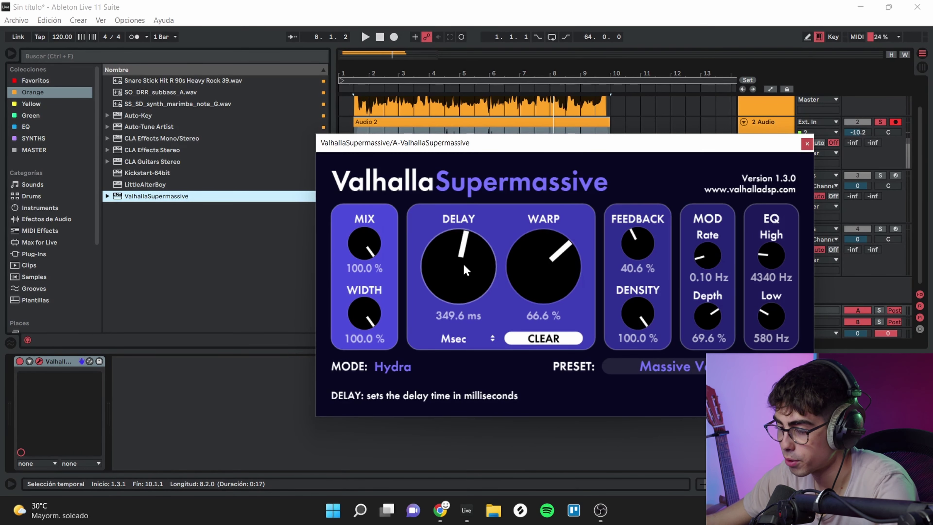
drag(464, 264, 464, 284)
click(807, 144)
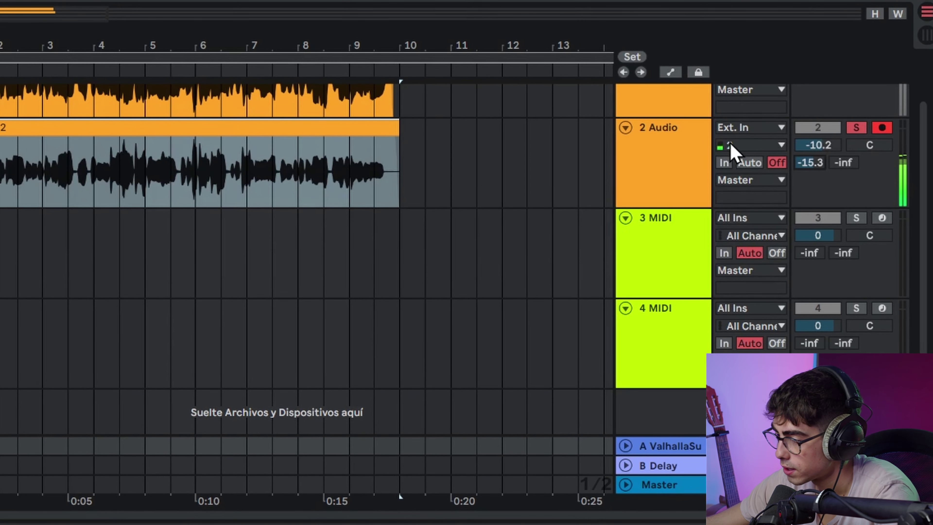
Add EQ Eight after the reverb on return A and make band 1 a low cut slightly above 367 Hz
click(666, 452)
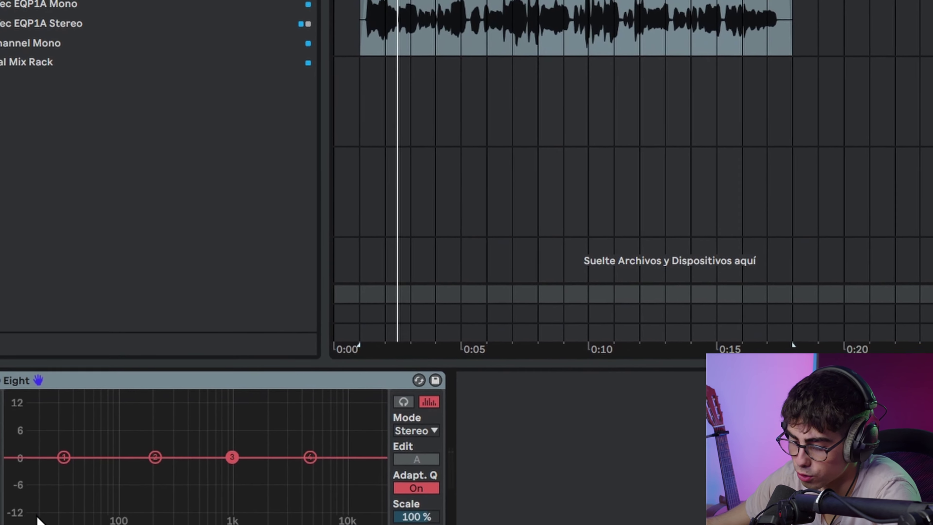
click(201, 471)
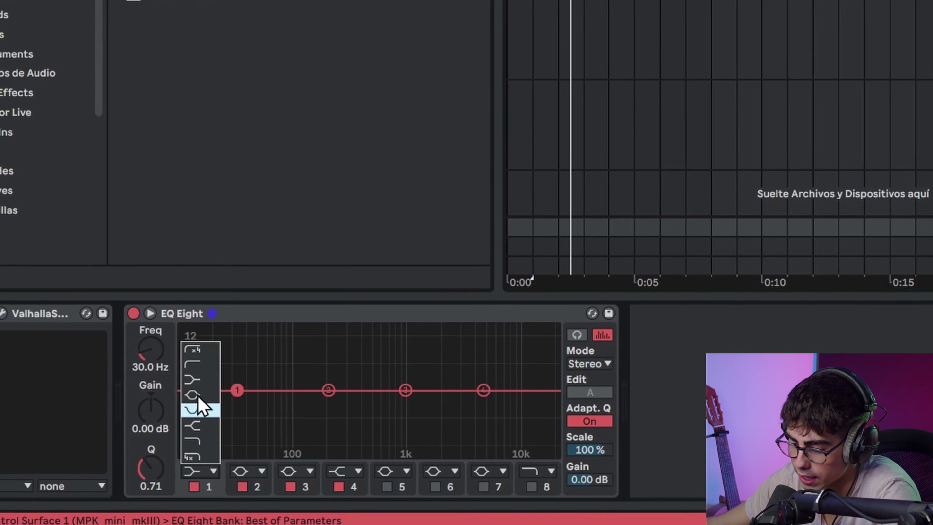
click(192, 364)
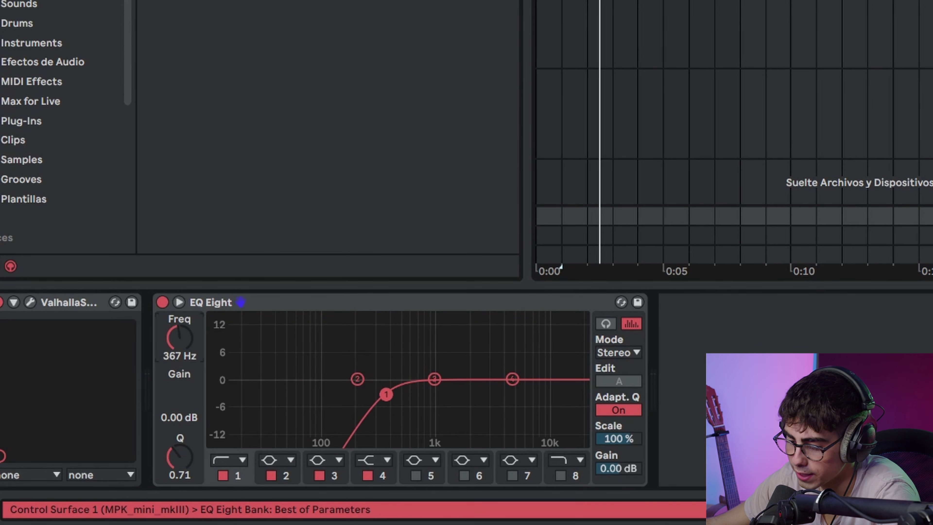
drag(386, 394, 395, 394)
In return A's EQ Eight, set band 4 to 4.45 kHz at -10.0 dB, boost band 3 slightly, and set band 2 to 938 Hz at -2.85 dB
drag(512, 379, 511, 405)
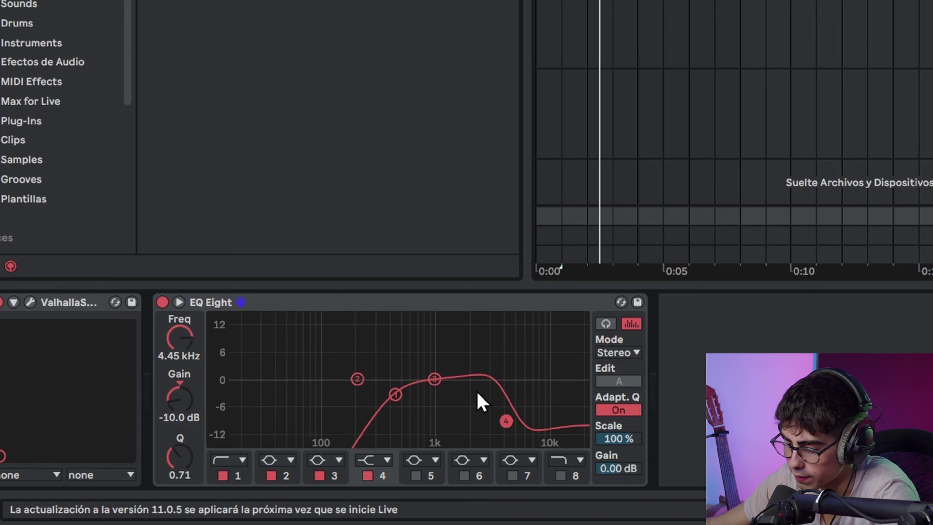
drag(434, 379, 471, 369)
drag(357, 379, 432, 390)
click(469, 370)
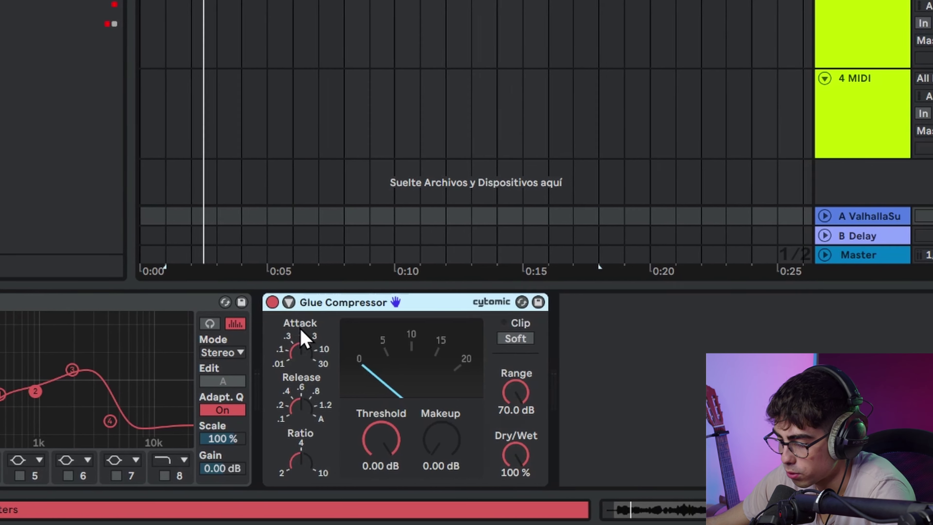
Add Glue Compressor after return A's EQ Eight and set its sidechain source to 2-Audio
click(277, 335)
click(280, 351)
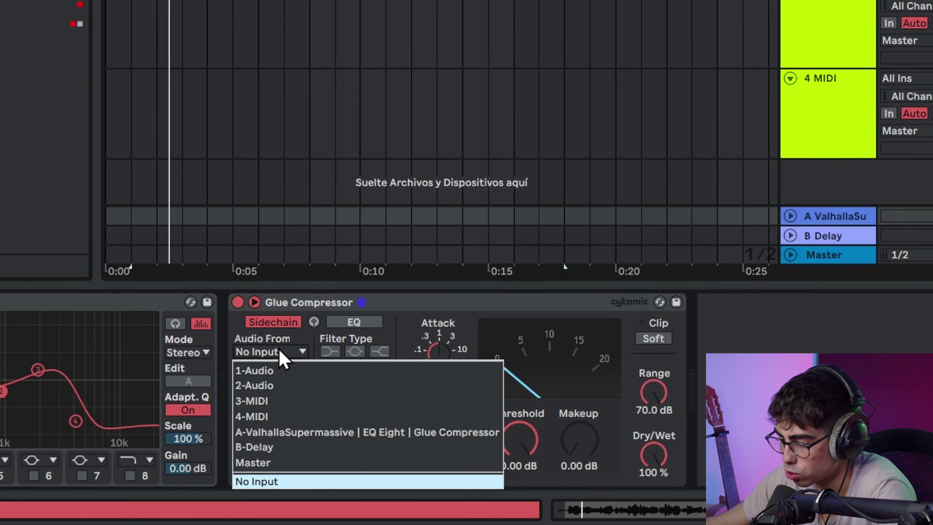
click(296, 386)
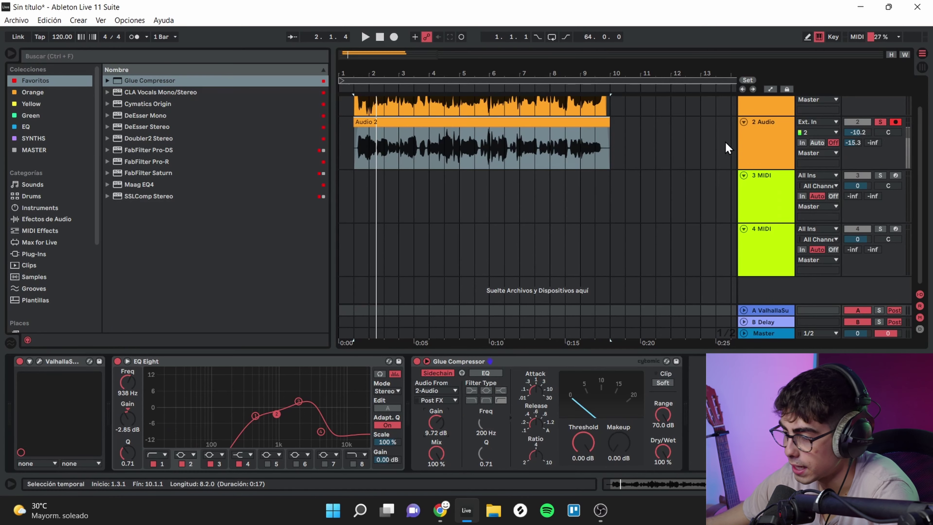
Copy Tremolator from the second audio track to return A, reduce its depth to just above midway, adjust its accent, and close its window
click(780, 151)
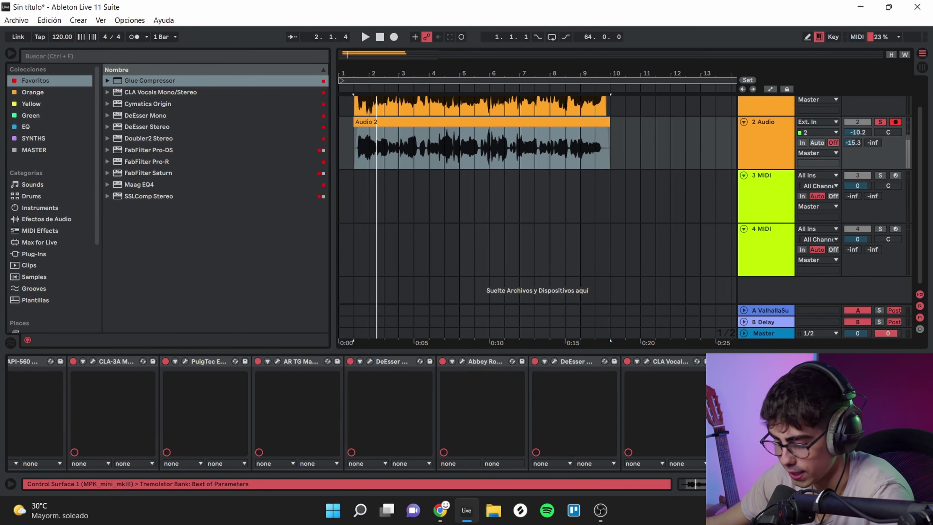
key(Left)
click(773, 311)
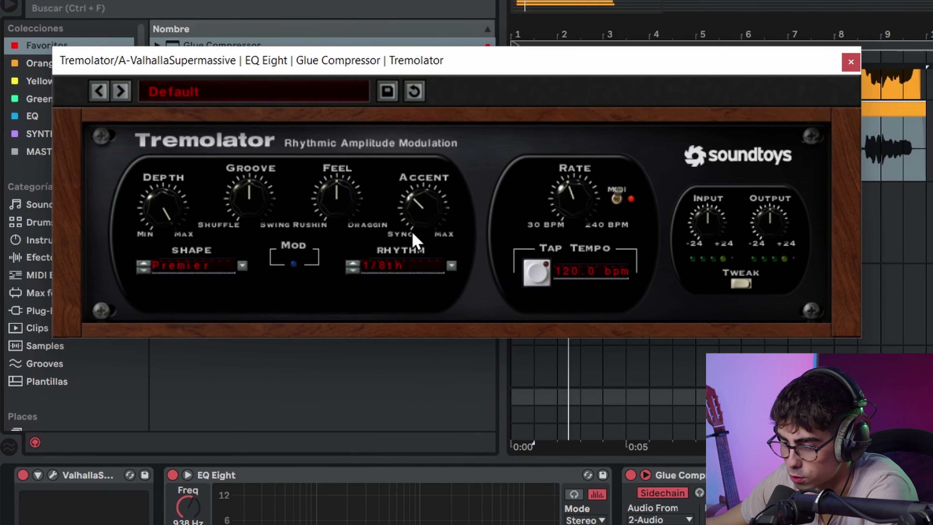
drag(414, 240, 417, 265)
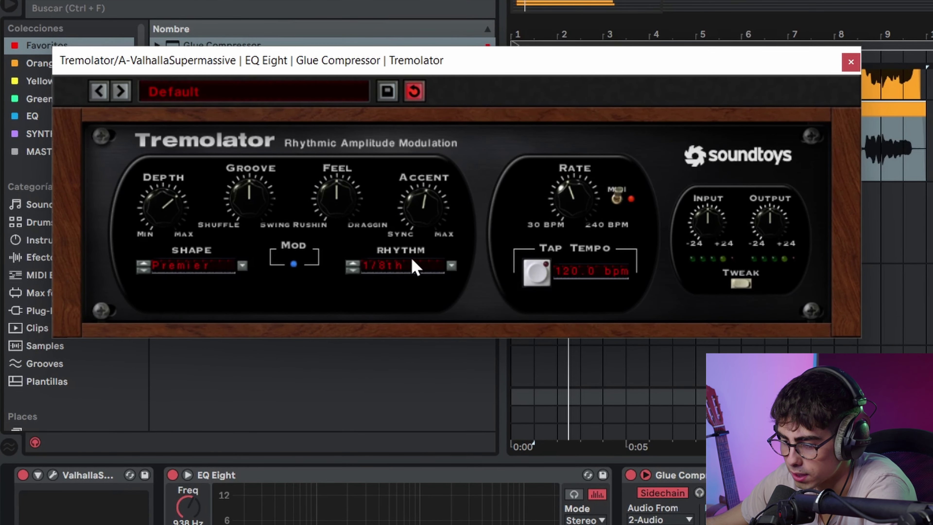
drag(425, 213, 423, 230)
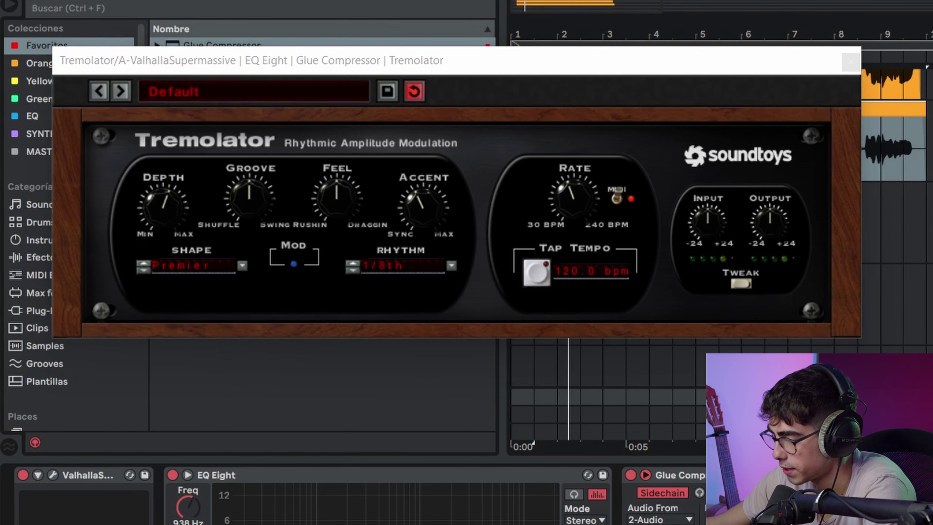
click(855, 52)
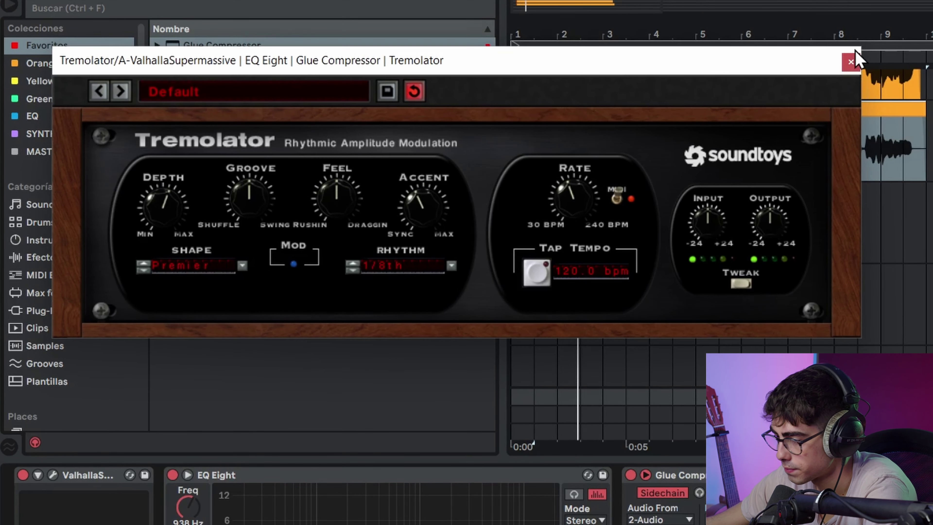
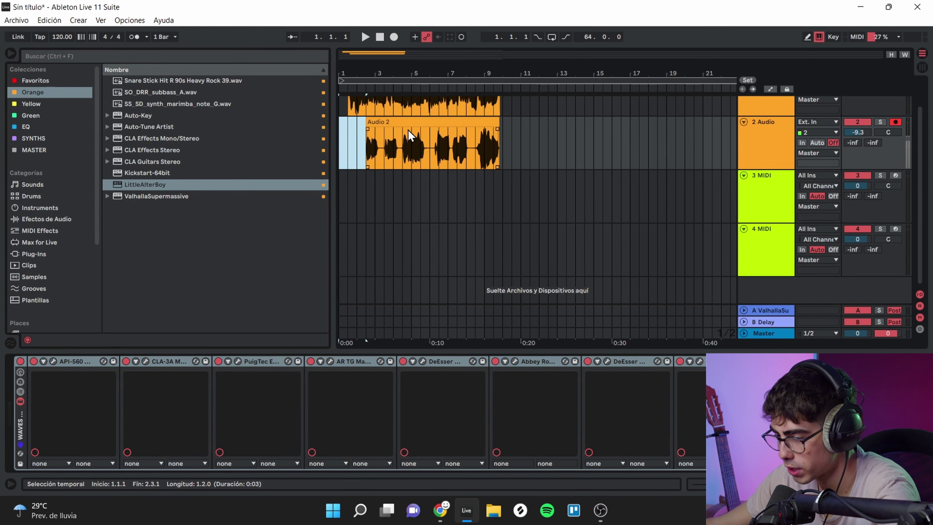
Replace the WAVES PRESET rack on the second audio track with VOZ TELEFÓNICA.adg from the Green collection
click(410, 136)
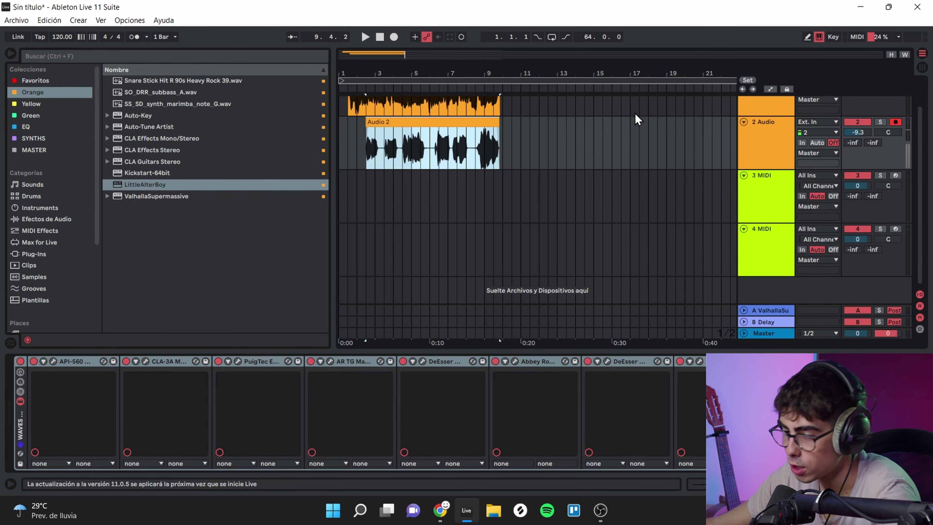
click(32, 116)
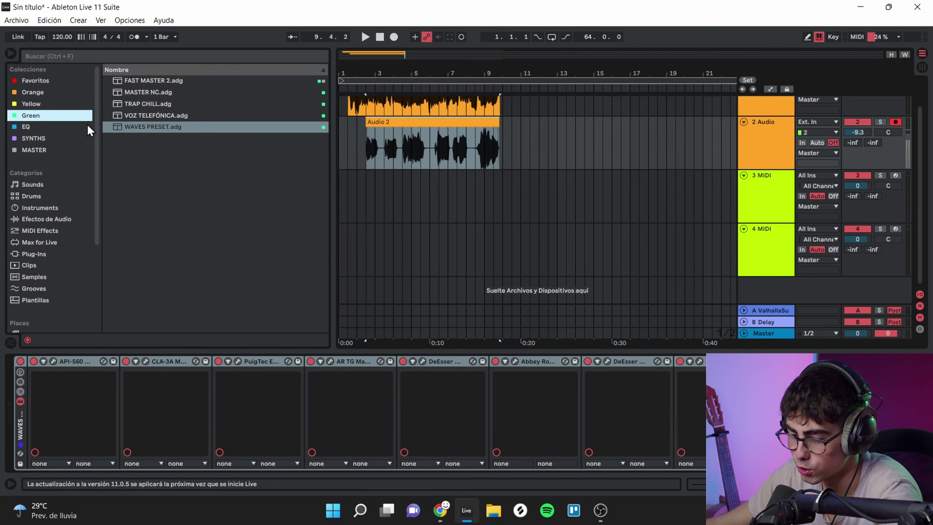
click(25, 361)
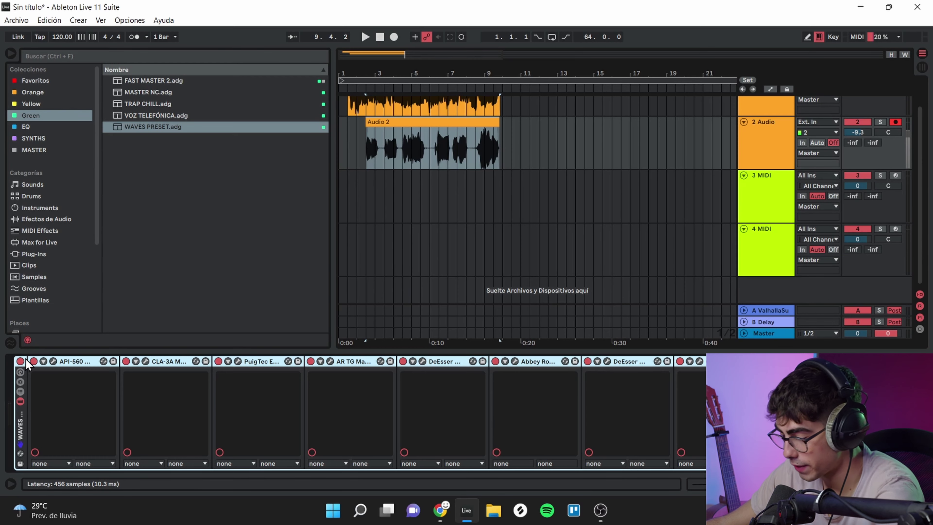
key(Delete)
double_click(167, 117)
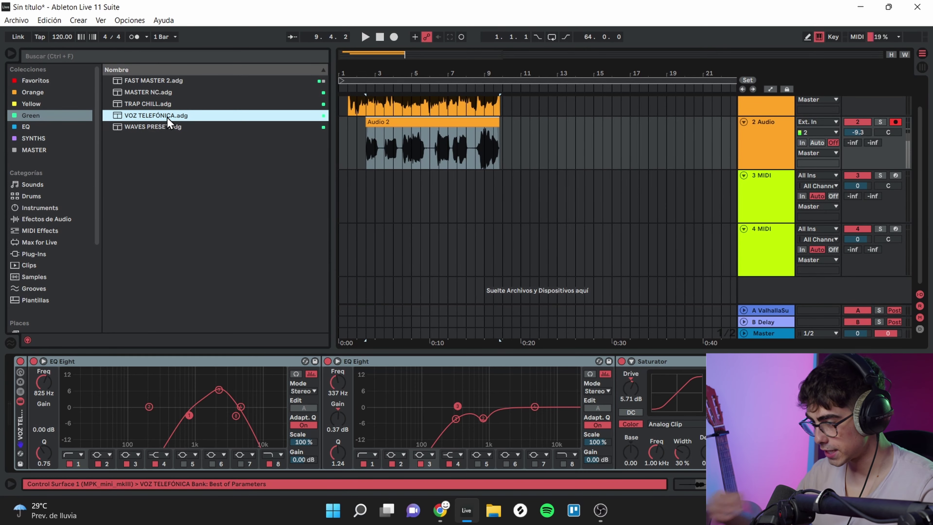
Play both vocals from position 1.3.1 to hear the telephone-voice rack in the mix, and stop playback
click(349, 138)
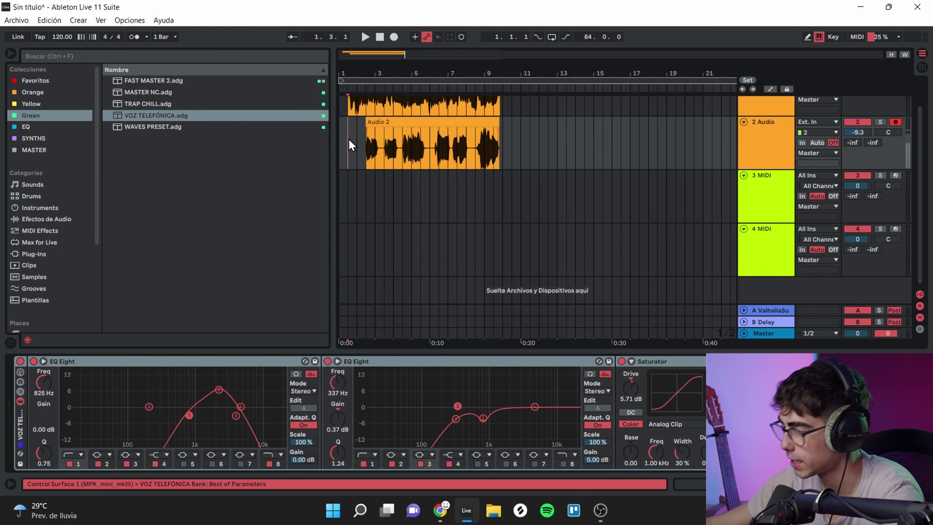
key(space)
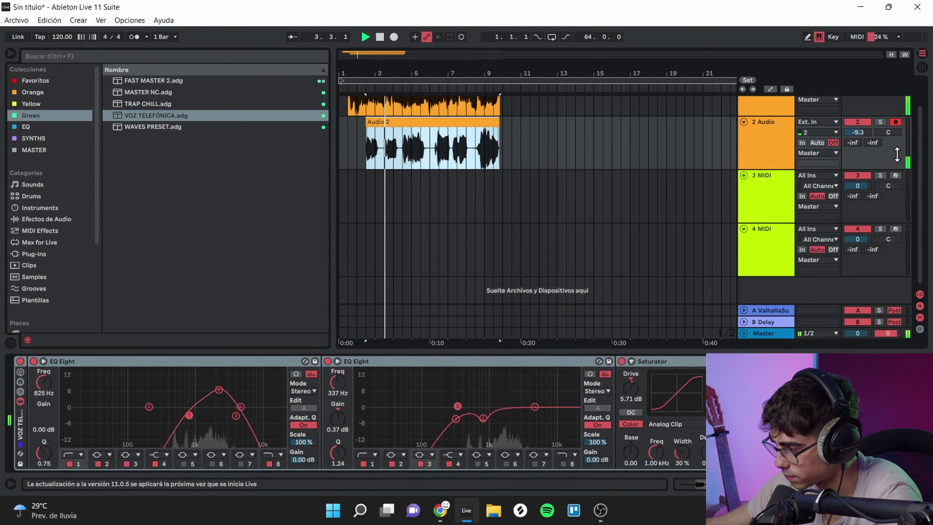
key(space)
click(852, 143)
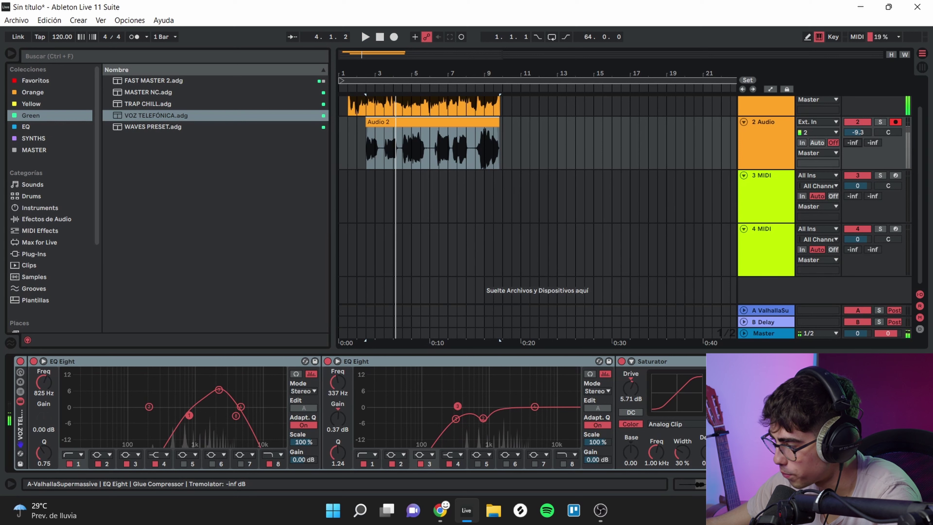
Check the effect chain on return A and replay the vocals from position 1.3.1
click(777, 310)
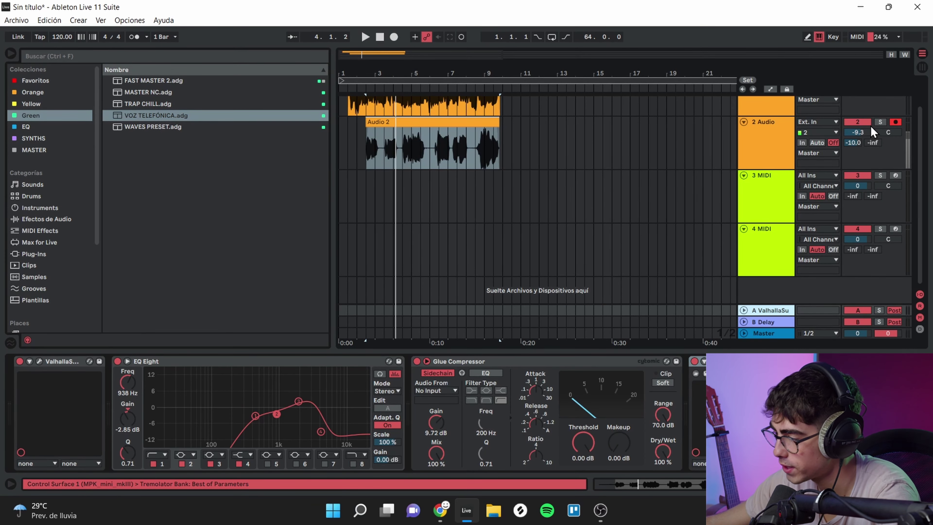
click(878, 123)
key(space)
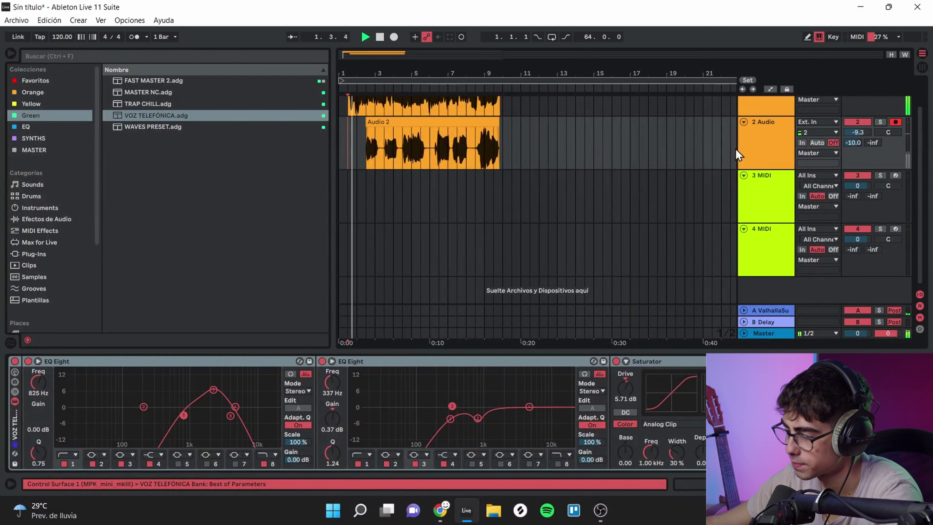
Raise the second audio track's send A to -6.6 dB while the vocals play, and stop playback
click(736, 148)
click(427, 124)
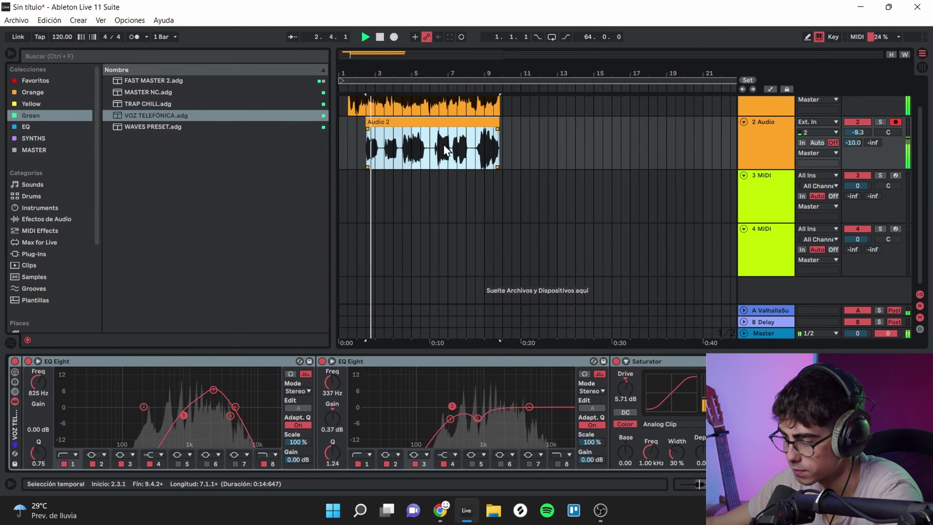
drag(852, 143, 852, 133)
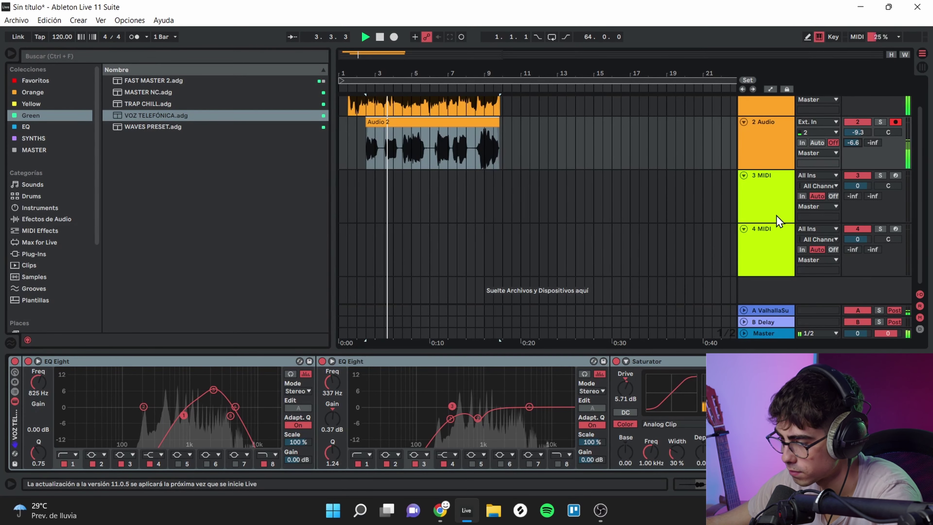
click(438, 123)
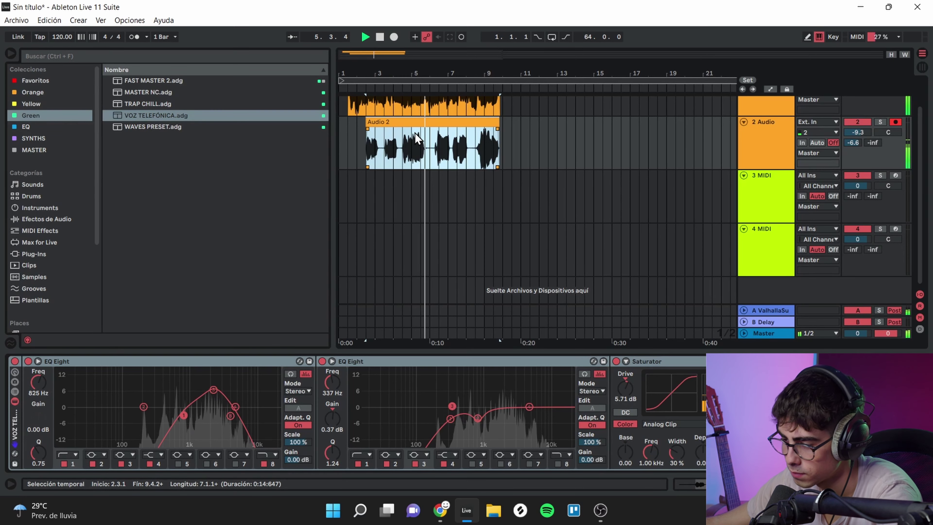
key(space)
Split the second track's clip from 4.3.1 to 6.1.1 into its own clip, transposed 12 semitones with the Complex warp mode
drag(403, 146, 429, 147)
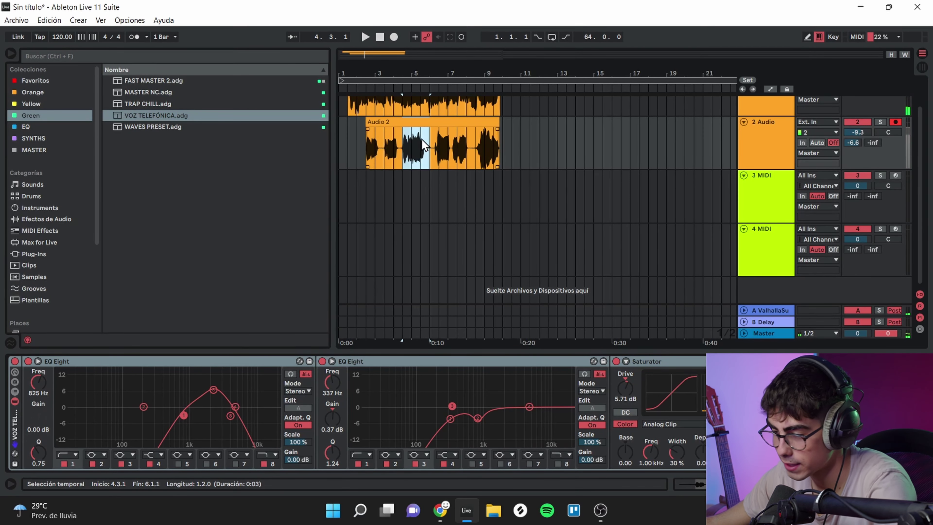
key(ctrl+e)
double_click(423, 122)
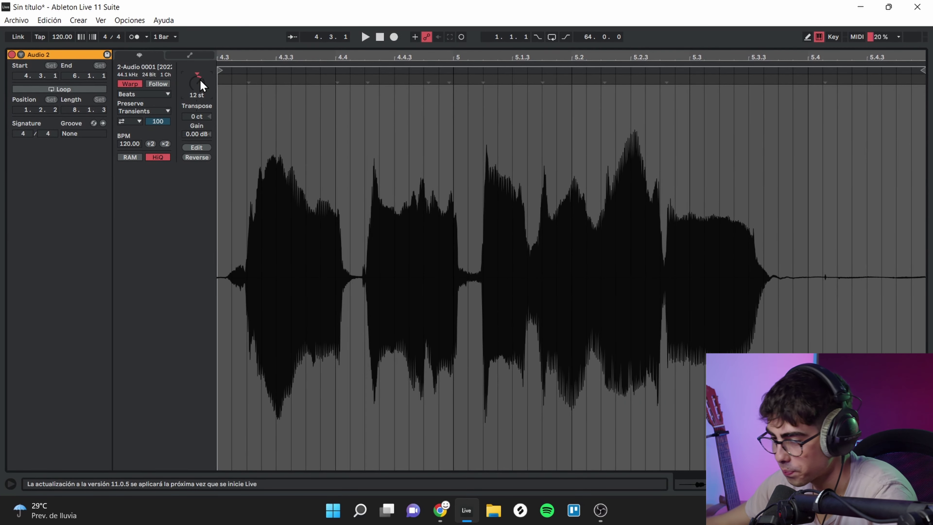
click(151, 94)
click(130, 140)
Play both vocals from position 4.3.1 to hear the isolated phrase and the rest of the second take in the mix
key(space)
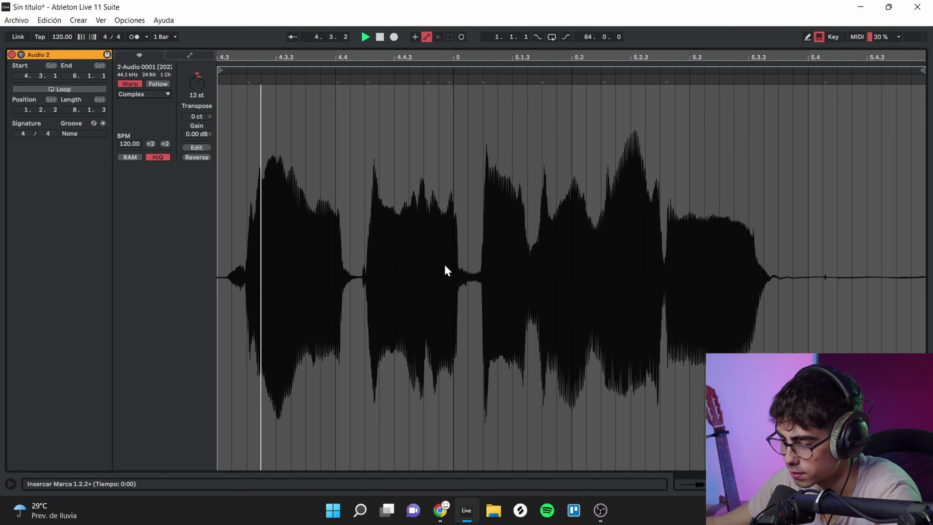
key(shift+Tab)
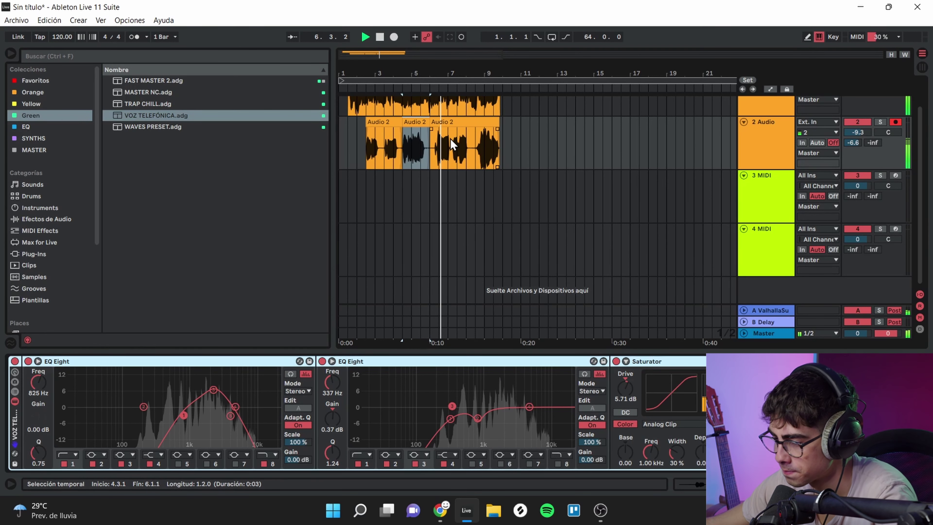
drag(443, 145, 448, 149)
click(476, 127)
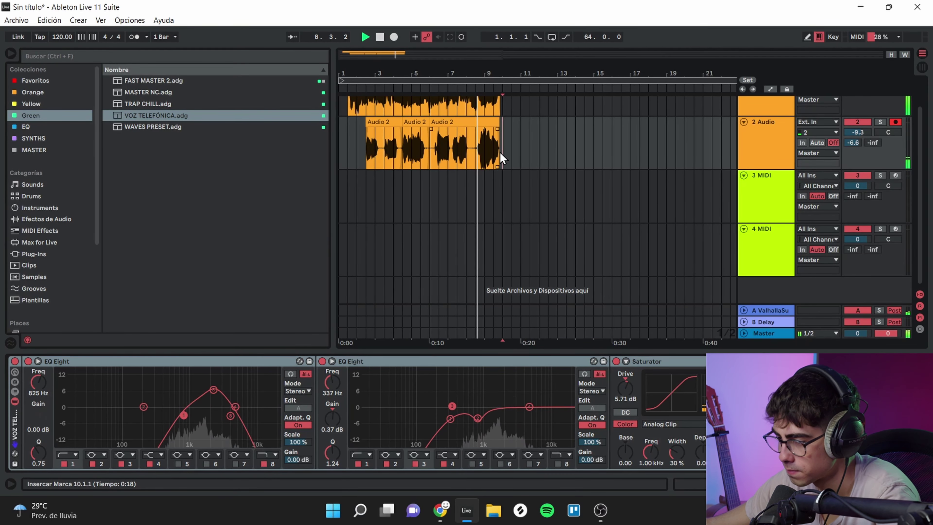
click(485, 127)
click(415, 147)
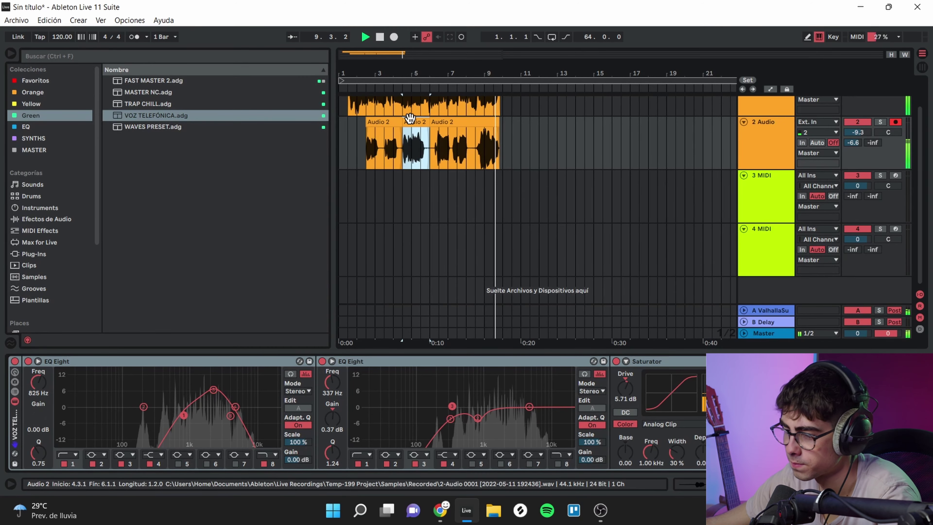
click(382, 147)
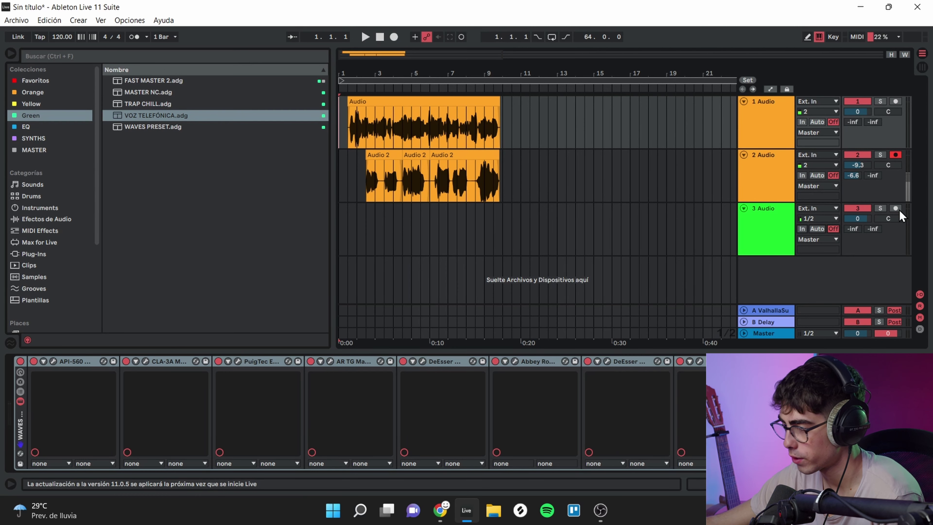
Lower the clip gain of the vocal recorded on the third audio track and select that clip
key(Down)
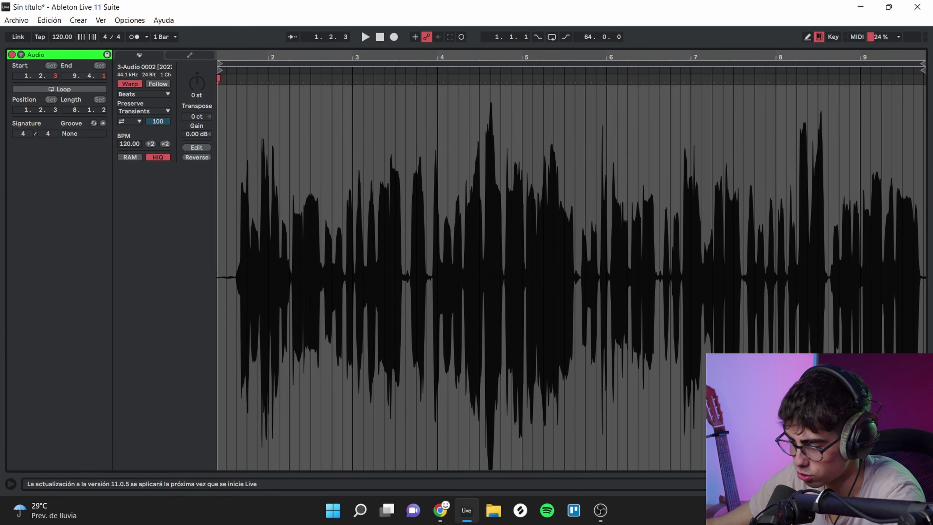
drag(197, 134, 196, 147)
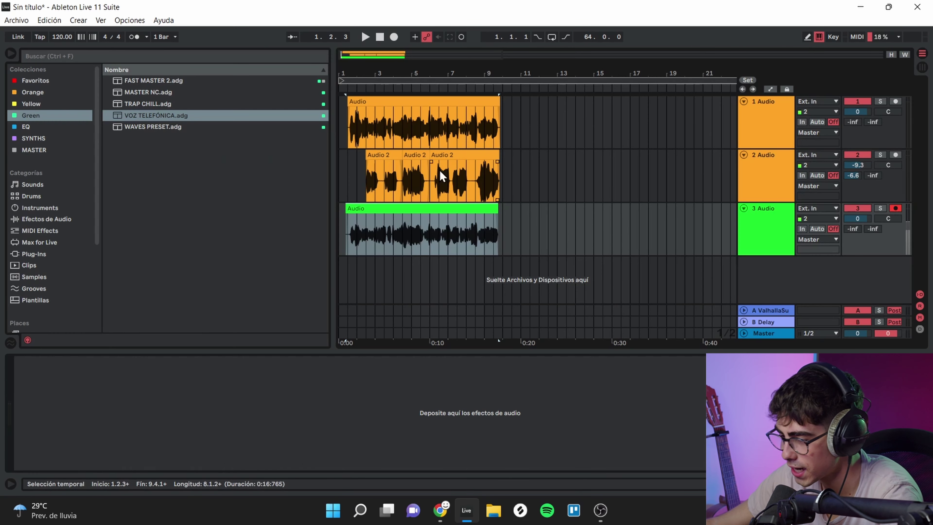
click(398, 206)
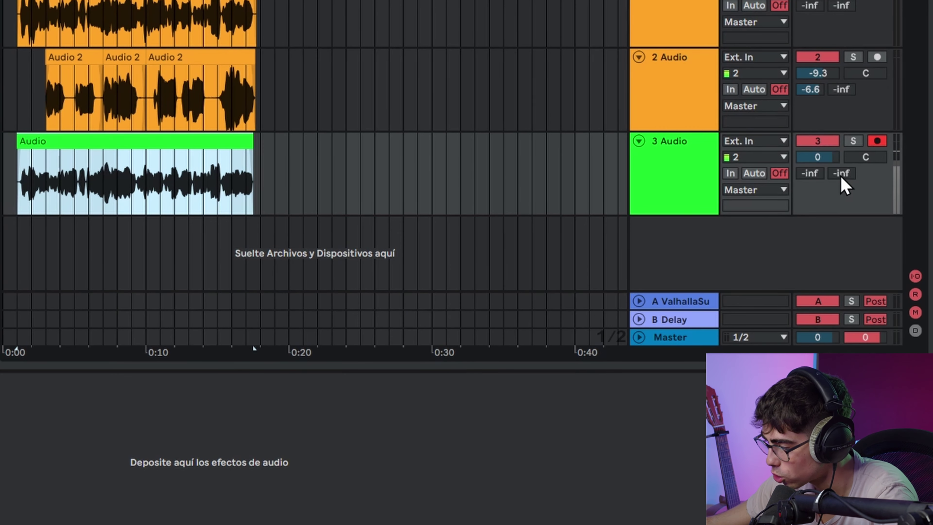
Insert a third return track C, make it pre-fader, and raise the third audio track's send C to 0 dB
right_click(738, 257)
click(727, 294)
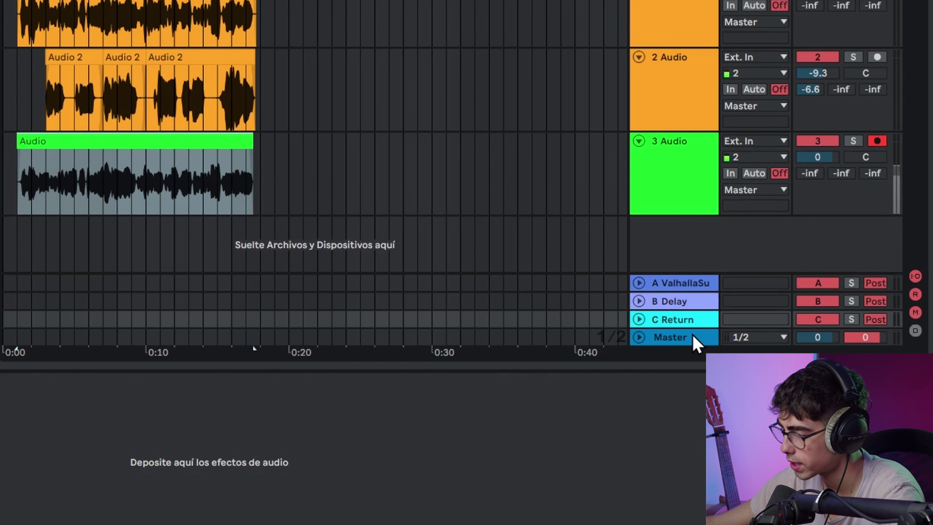
drag(881, 191, 881, 180)
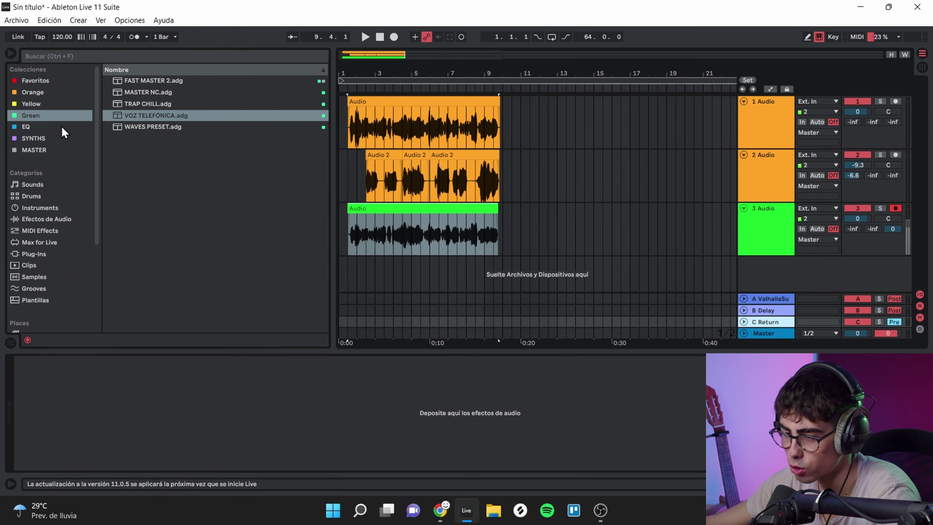
Add EQ Eight from the EQ collection to return C and play the third track's clip with that return soloed
click(62, 127)
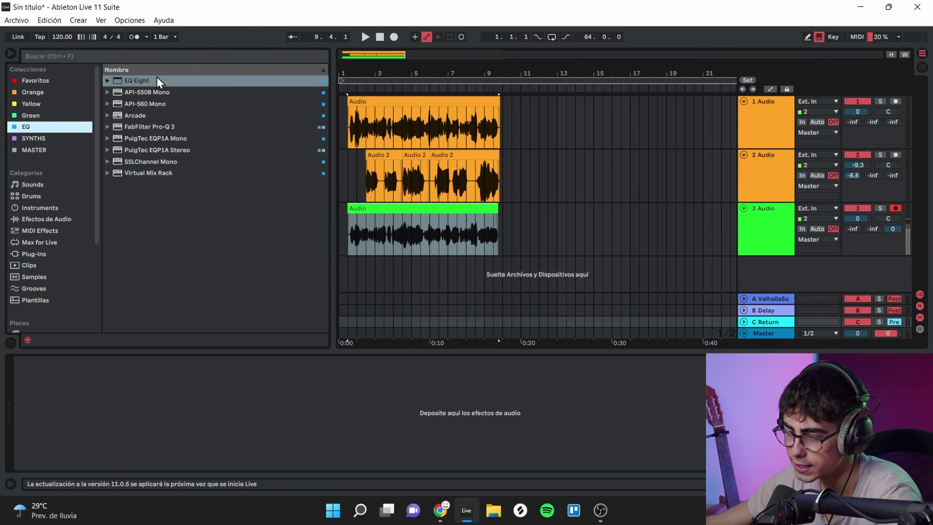
double_click(156, 80)
key(space)
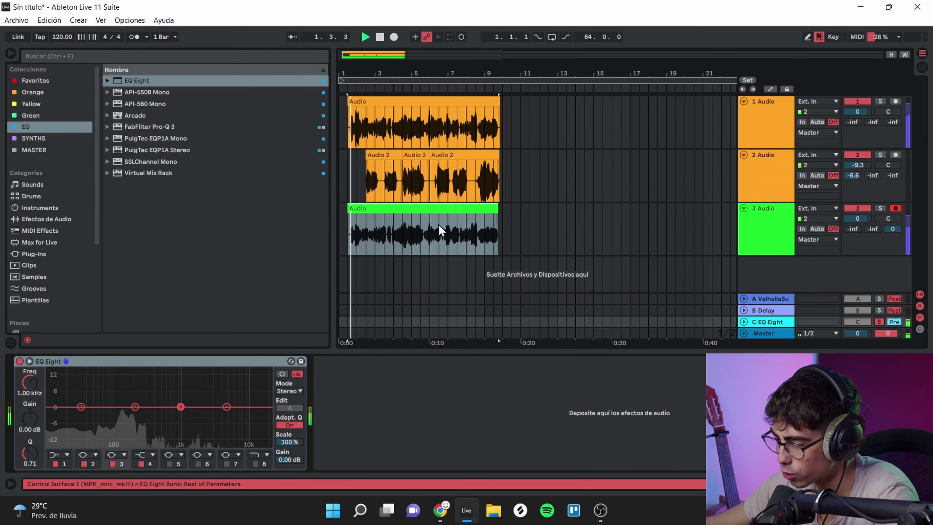
click(409, 226)
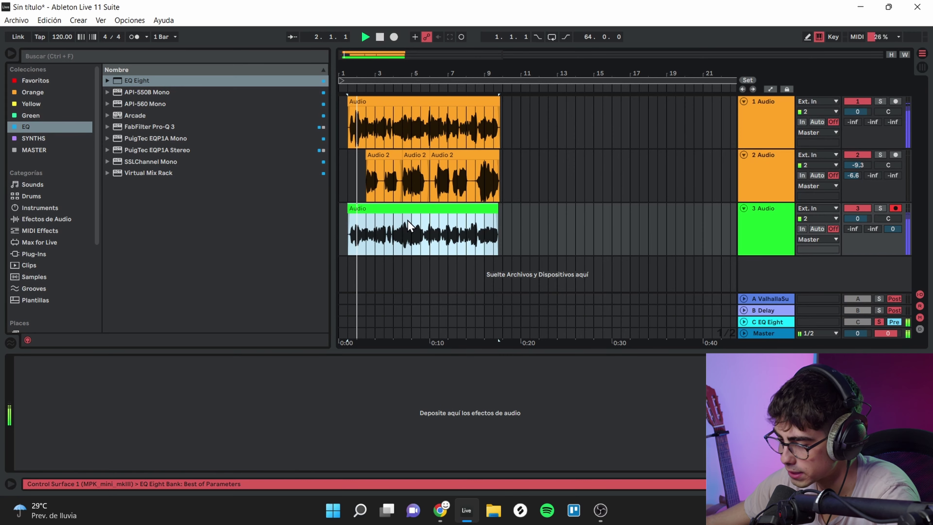
Set band 1 of return C's EQ Eight to a low-cut filter at 1.41 kHz
click(781, 326)
click(59, 454)
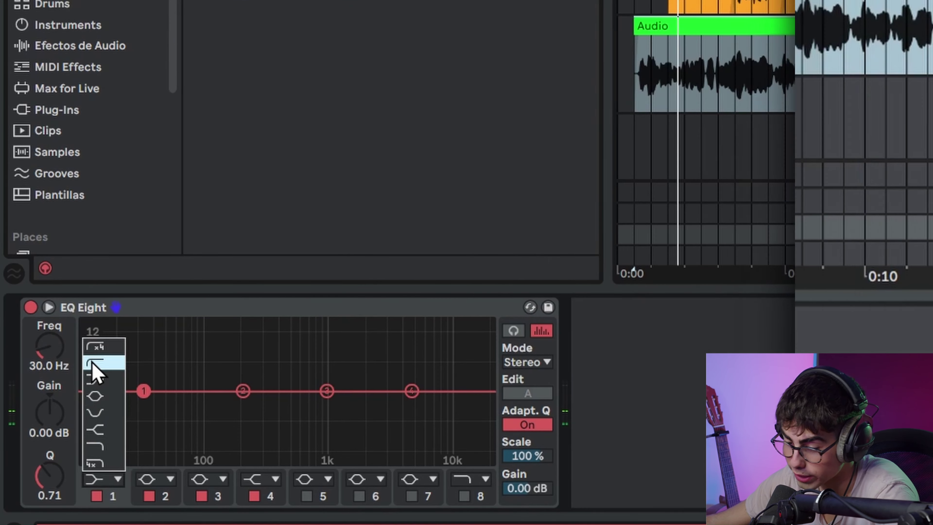
click(94, 364)
drag(56, 359, 56, 327)
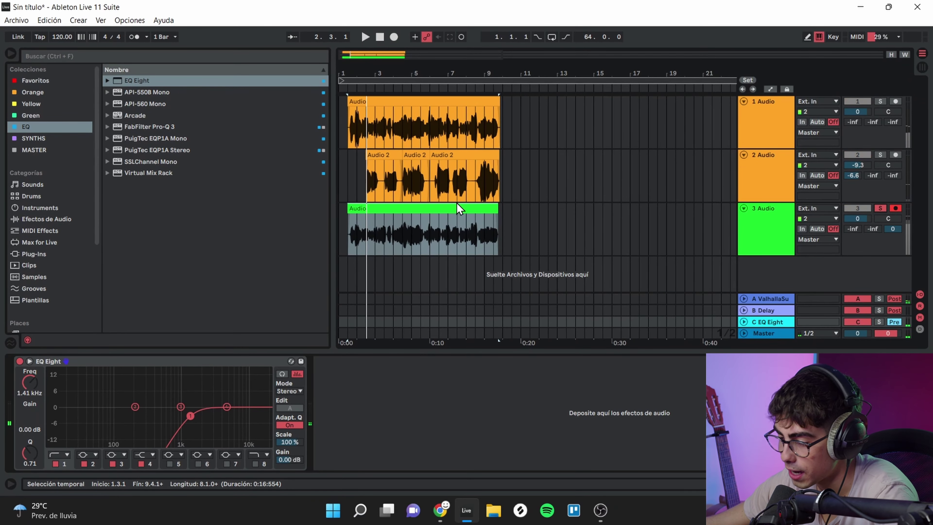
Replay the third track's clip from 1.3.1, comparing the dry track with the equalised return C by toggling their solos
click(459, 208)
key(space)
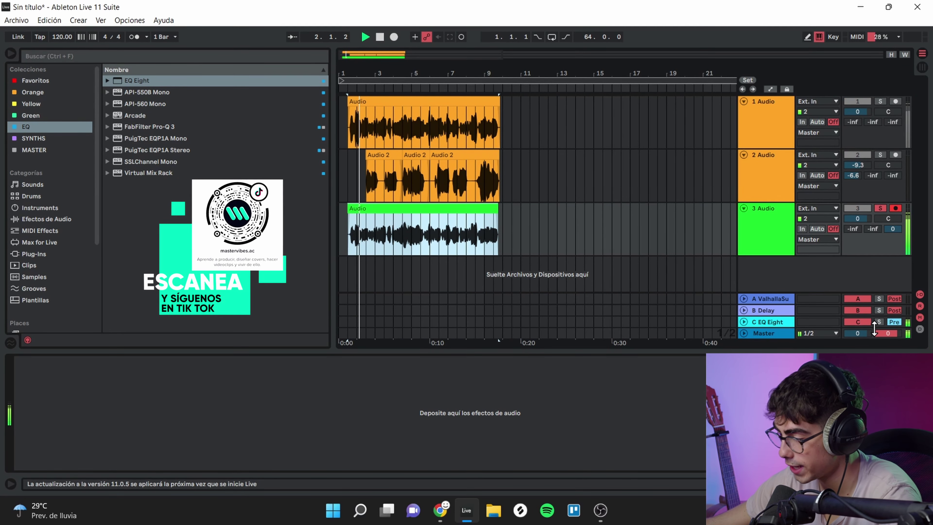
click(883, 323)
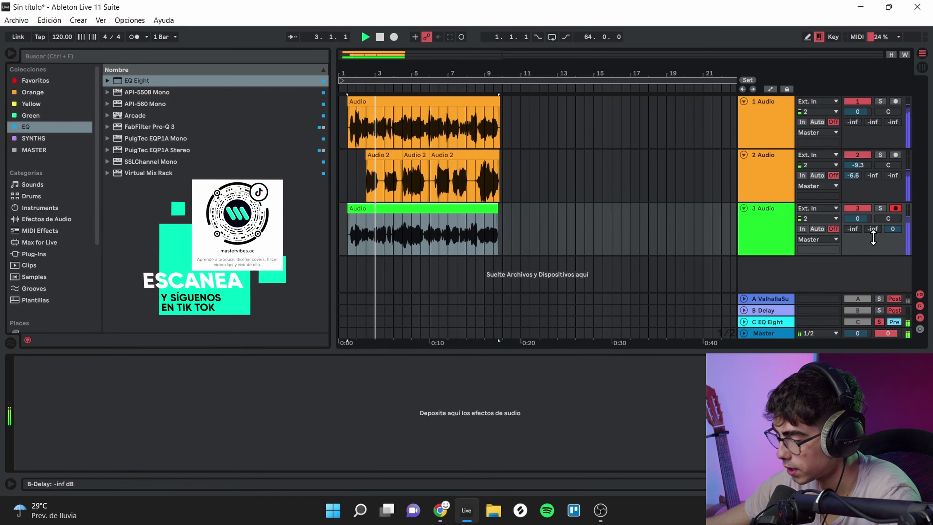
click(877, 322)
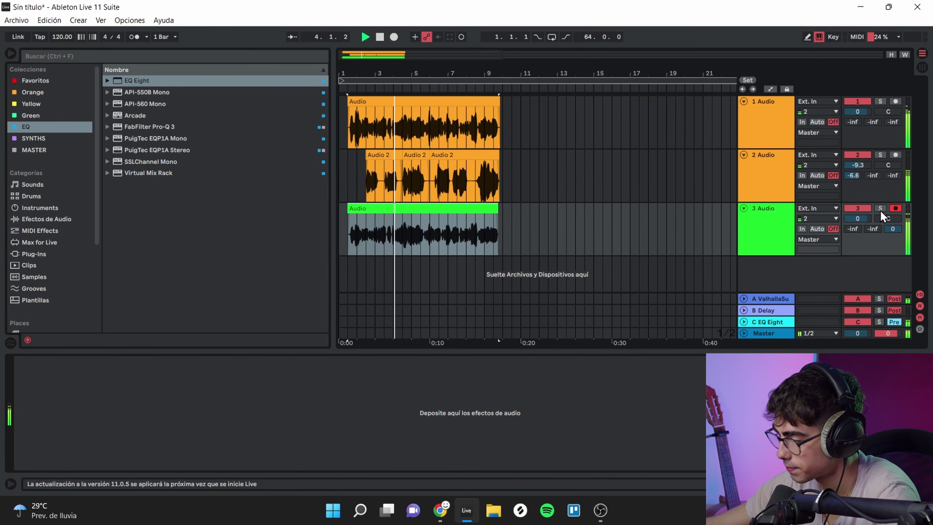
click(881, 209)
click(879, 322)
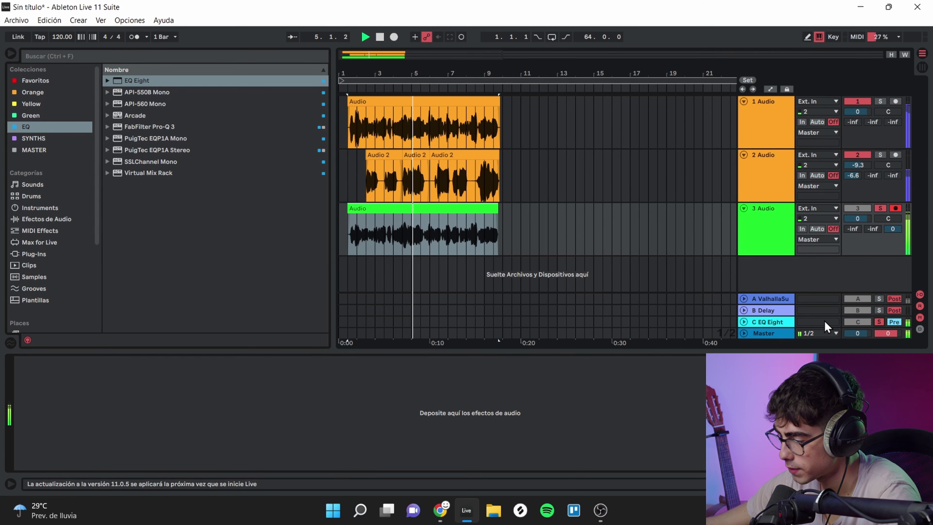
Move return C's low cut to 1.90 kHz with a Q of 0.82 and replay with that return soloed
click(781, 323)
drag(190, 416, 198, 413)
key(space)
click(879, 323)
click(879, 323)
key(space)
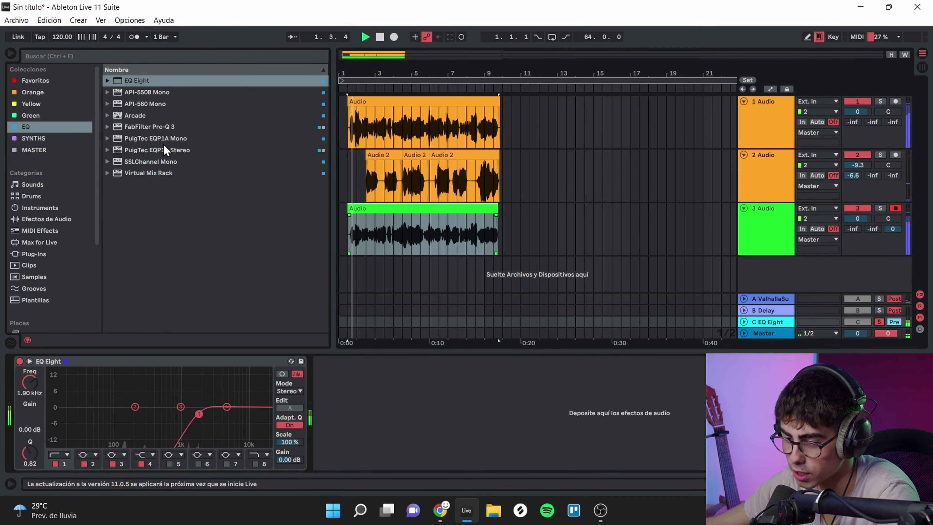
Add Doubler2 Stereo from the Favoritos collection after the EQ on return C and close its window
click(67, 81)
key(space)
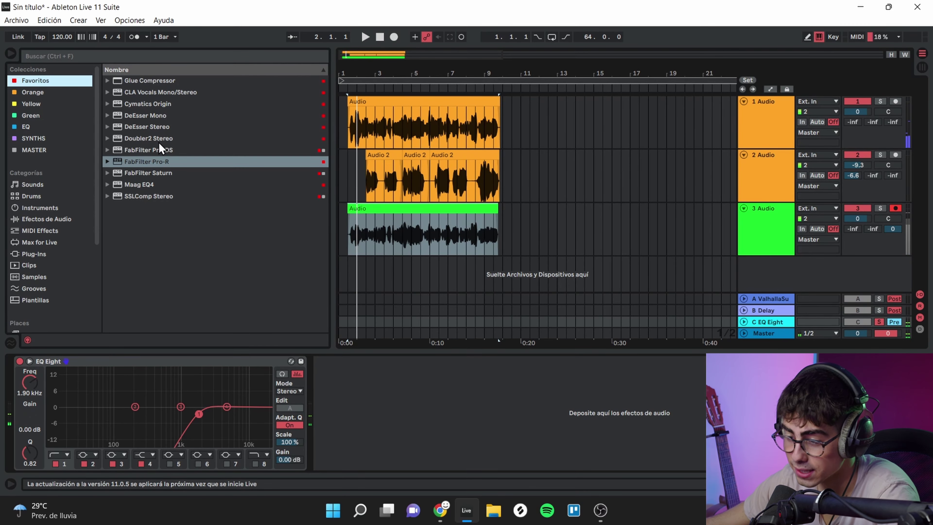
double_click(154, 138)
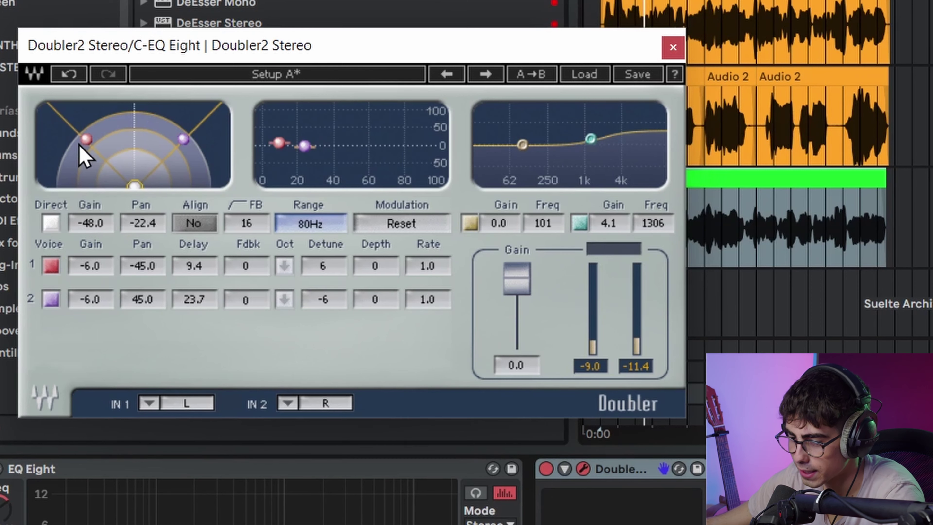
click(673, 48)
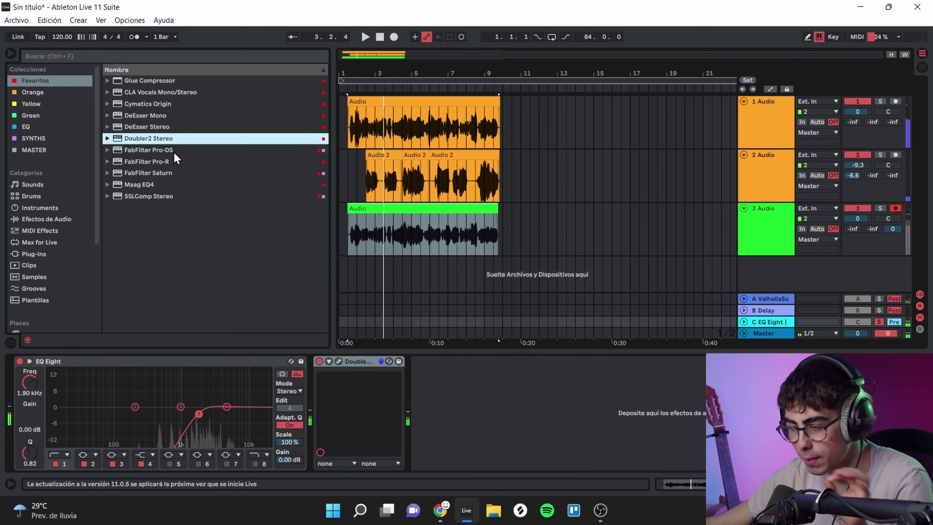
Add FabFilter Pro-R to return C with a Post EQ low cut between 200 and 500 Hz and a mix of about 46%
double_click(177, 162)
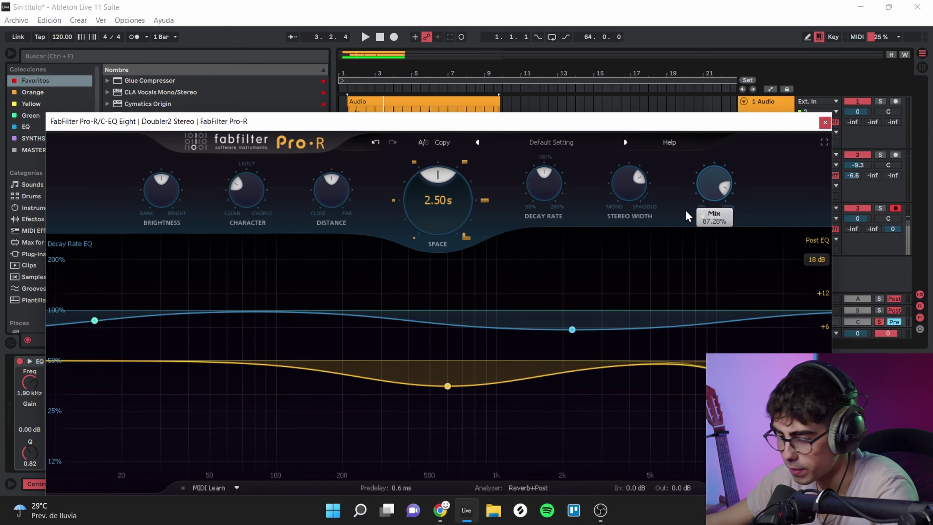
drag(63, 364, 401, 360)
key(space)
drag(716, 183, 700, 246)
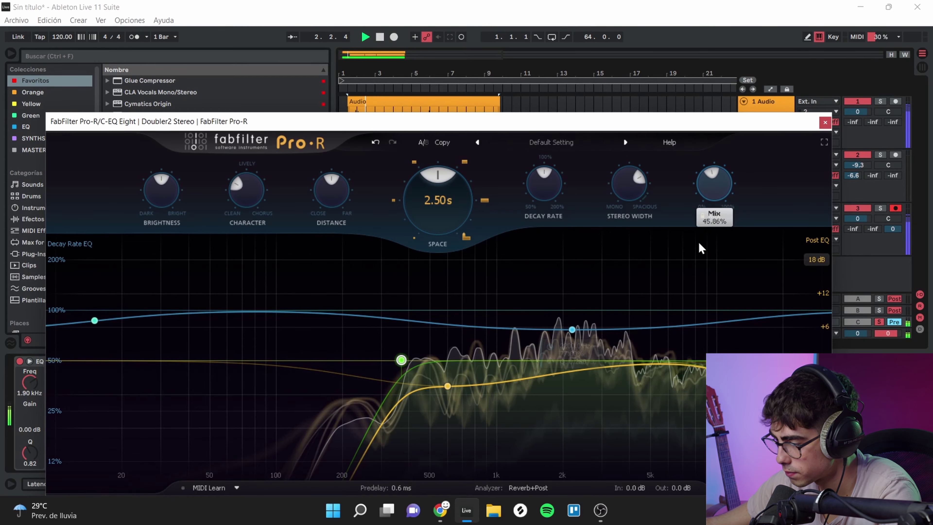
click(826, 123)
Replay from 1.3.1 with the third audio track soloed alongside return C, and stop playback
key(space)
key(space)
click(880, 208)
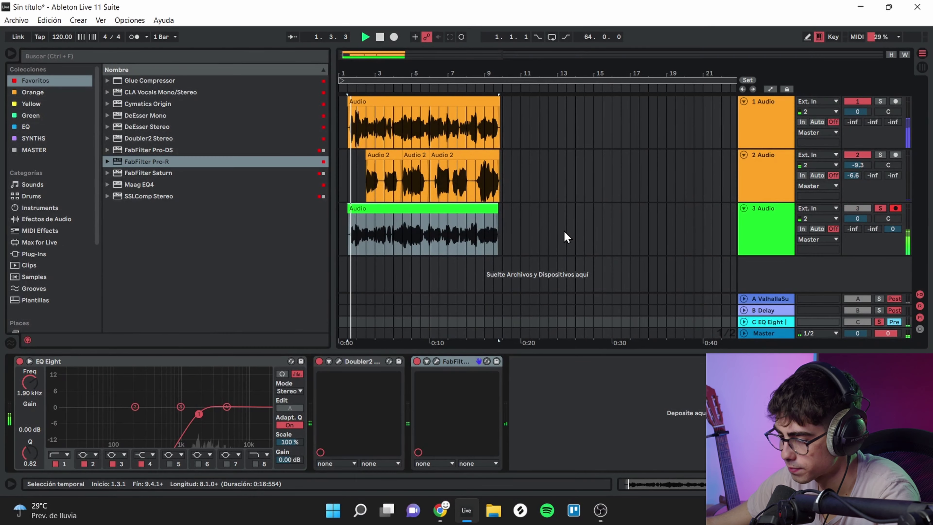
click(430, 210)
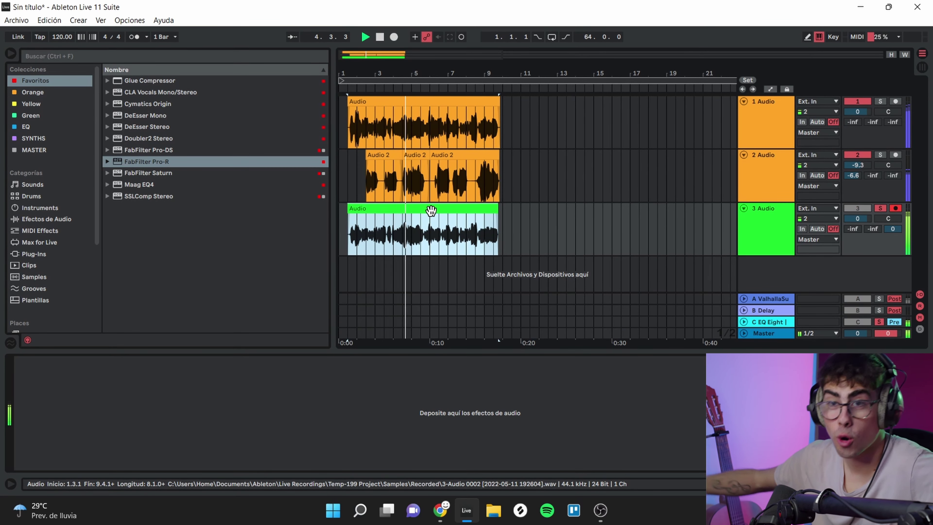
key(space)
Check the effect chain on return C, clear the solos on the third audio track and return C, and select the third track's clip
click(753, 240)
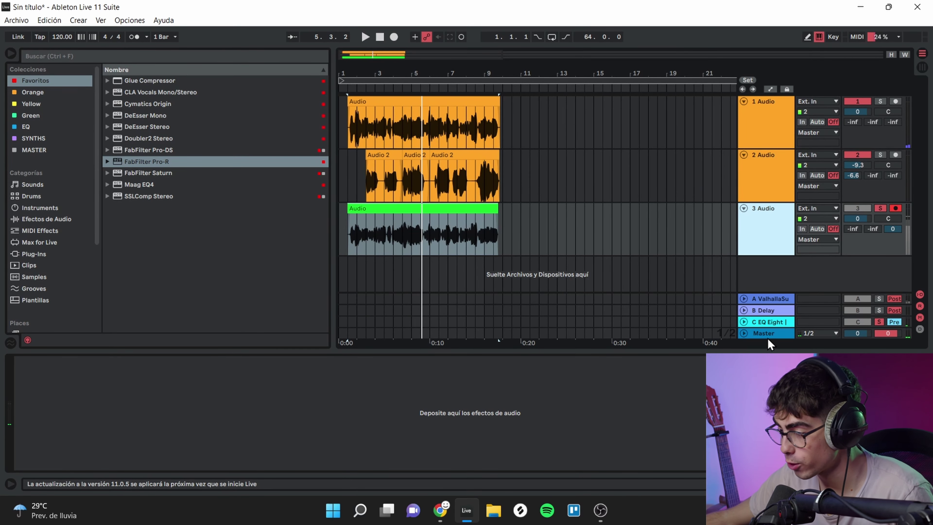
click(769, 321)
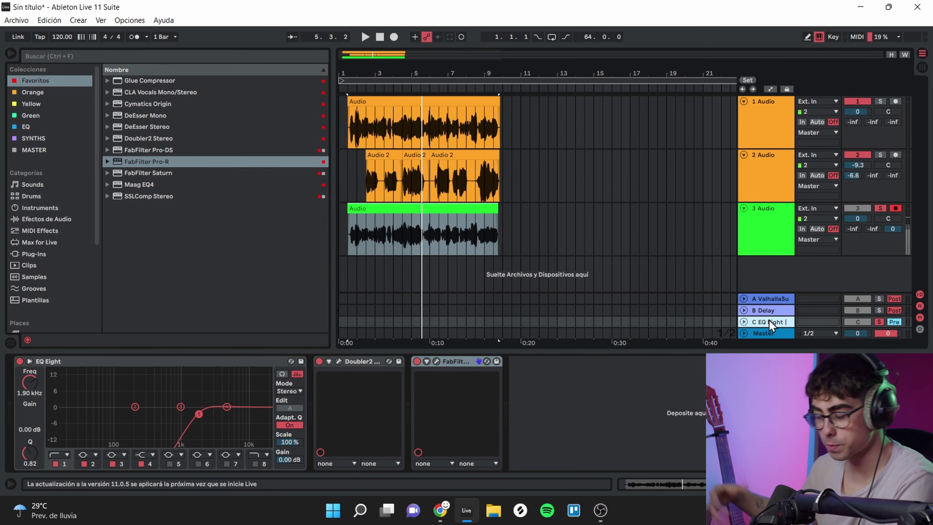
click(880, 208)
click(375, 208)
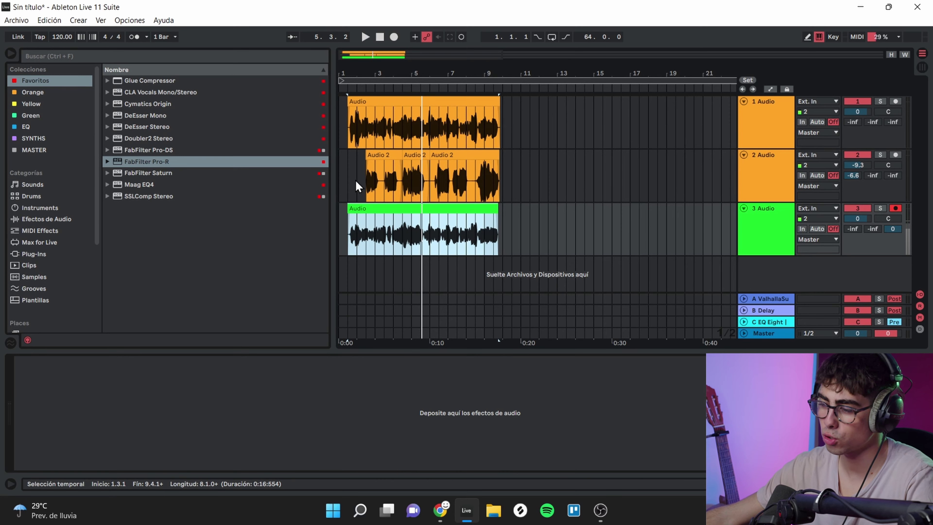
Play all three vocal takes together from 1.3.1, select the first clip on the second audio track and stop playback
click(349, 176)
key(space)
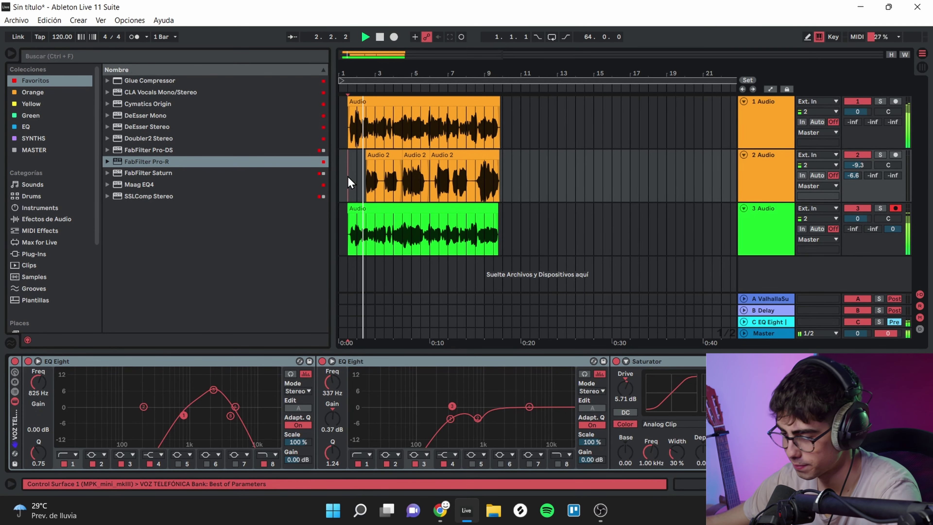
click(396, 157)
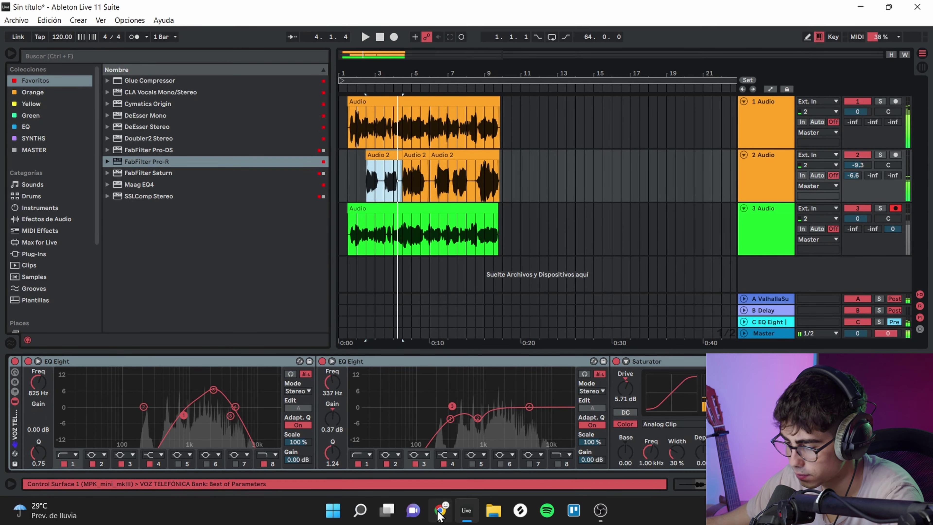
key(space)
Show the second track's panning automation and draw a sweep from about 31R to 32L over the first phrase, panning the second phrase left
scroll(360, 121, up, 4)
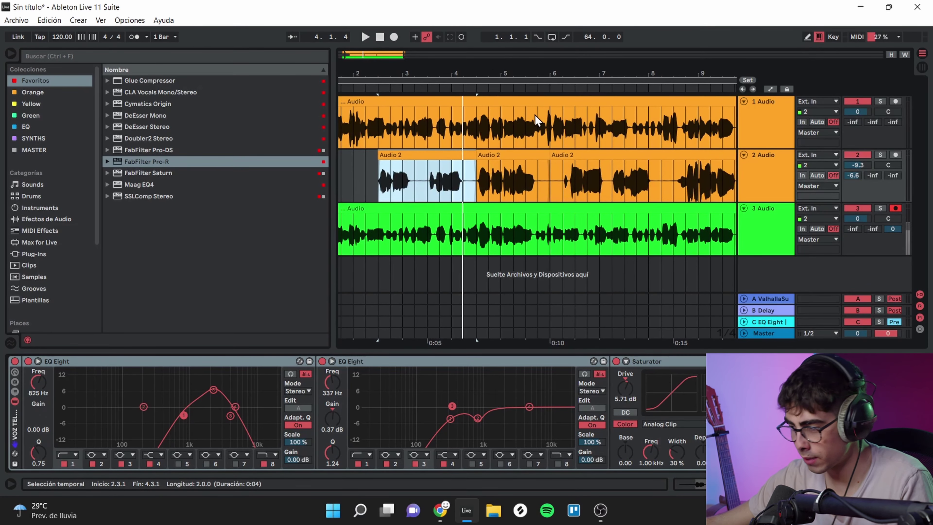
right_click(885, 164)
click(787, 184)
key(plus)
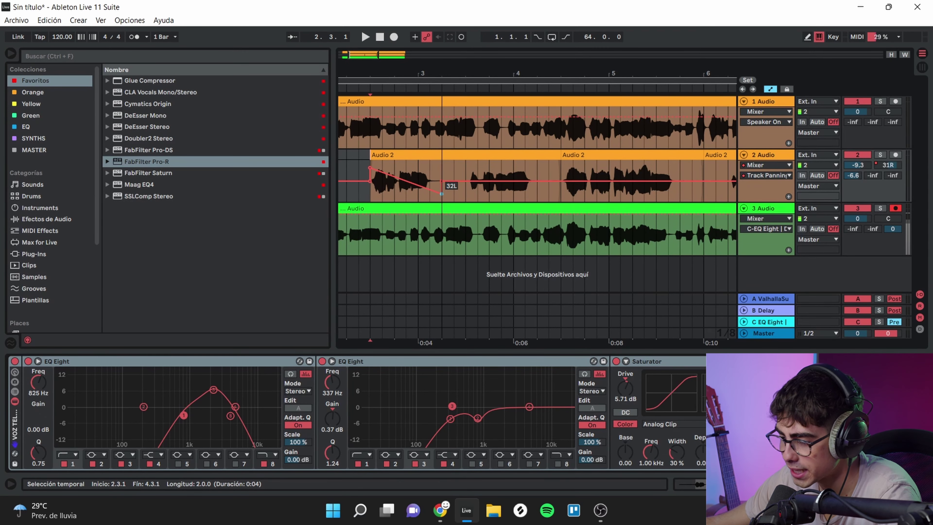
drag(489, 182, 489, 193)
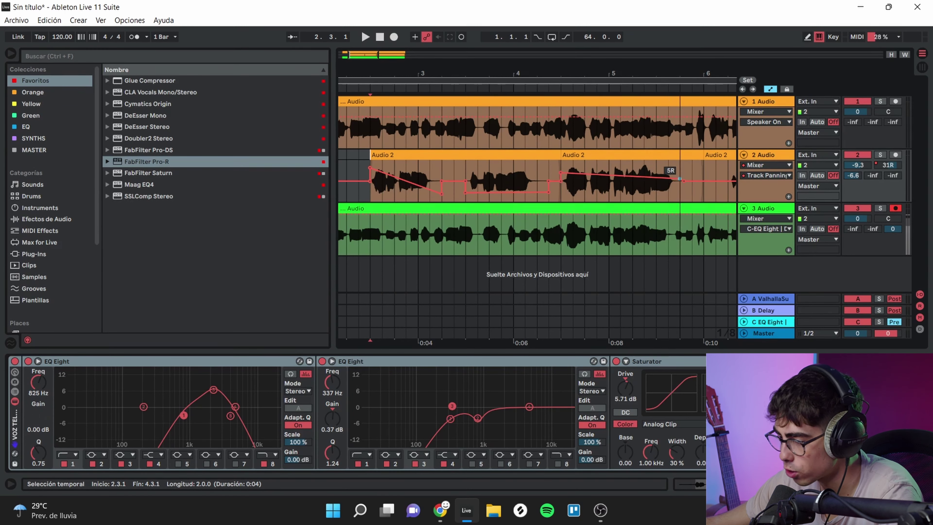
Automate the second track's panning across the remaining phrases with alternating sides, ending with a sweep from about 33R to the left on the last phrase
drag(374, 54, 384, 55)
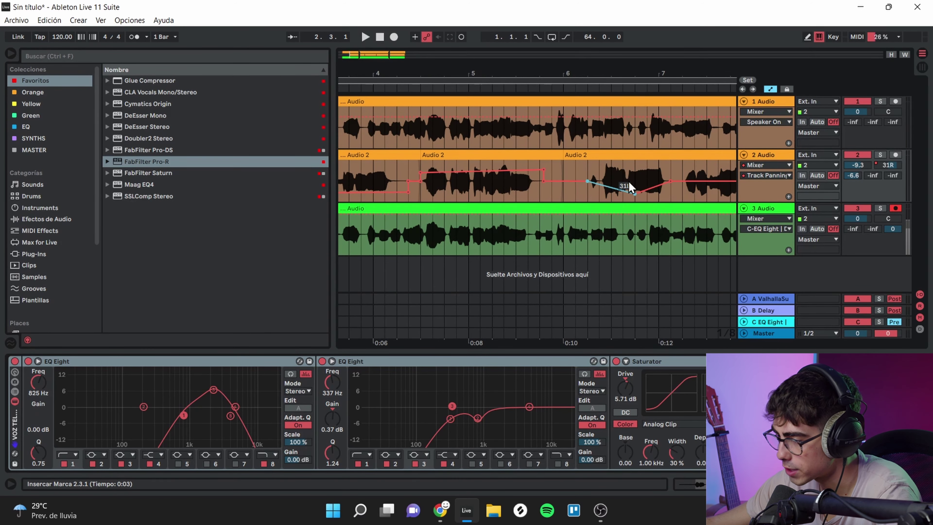
drag(375, 52, 385, 50)
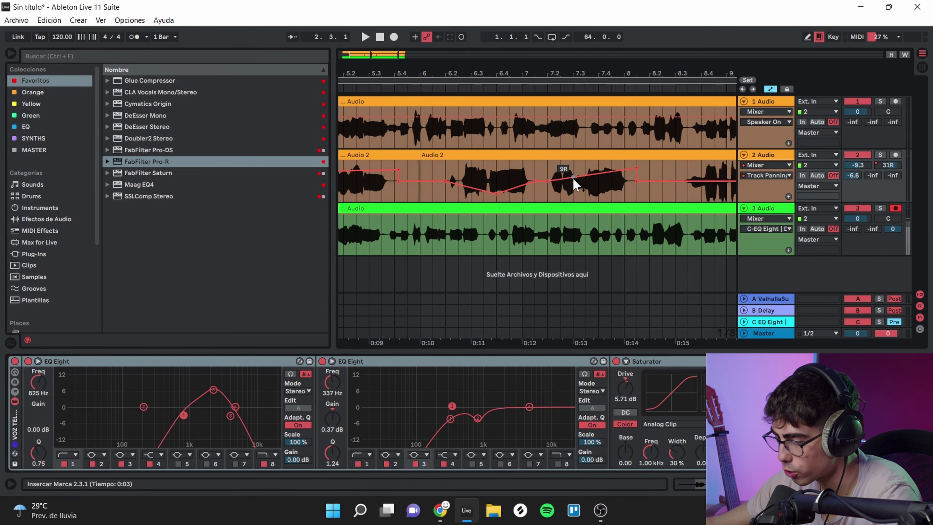
scroll(451, 118, right, 5)
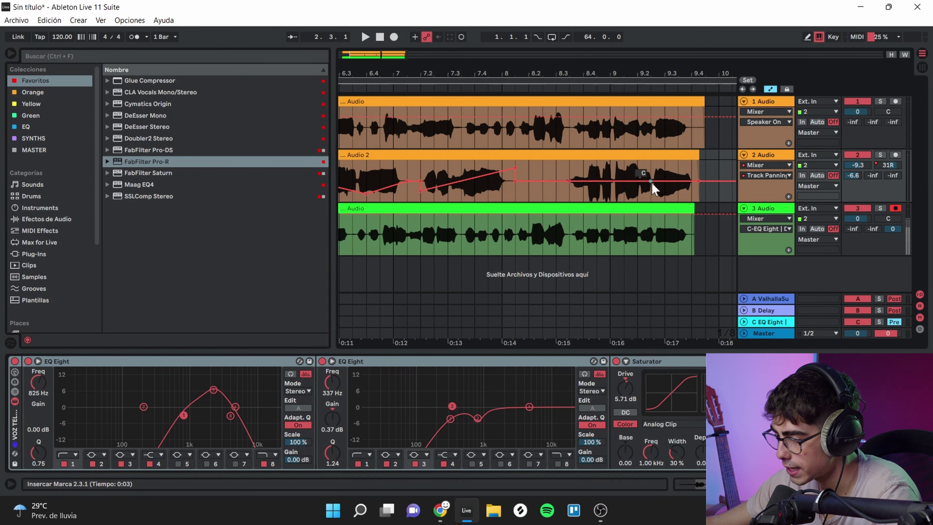
mouse_move(583, 181)
mouse_down()
mouse_move(569, 181)
mouse_move(596, 170)
mouse_move(570, 167)
mouse_move(582, 167)
mouse_up()
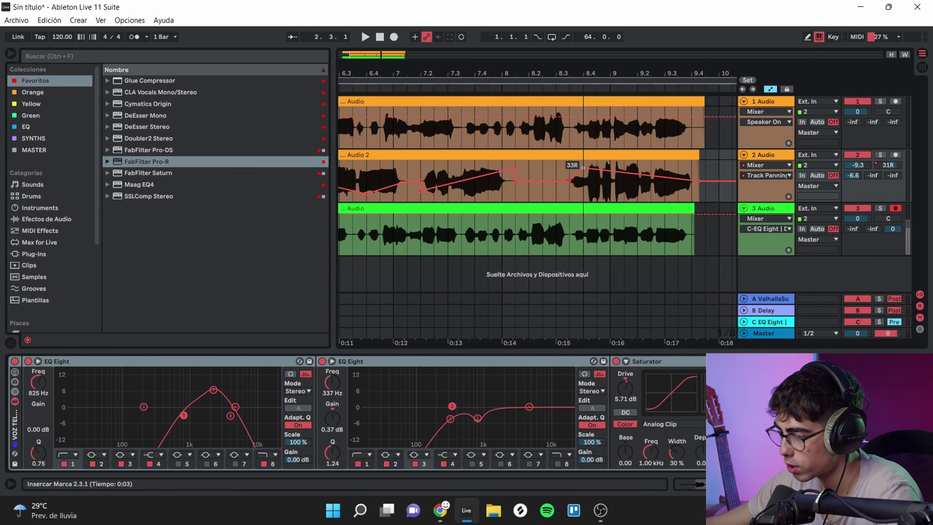
mouse_move(691, 181)
mouse_down()
mouse_move(690, 198)
mouse_move(698, 182)
mouse_move(691, 192)
mouse_up()
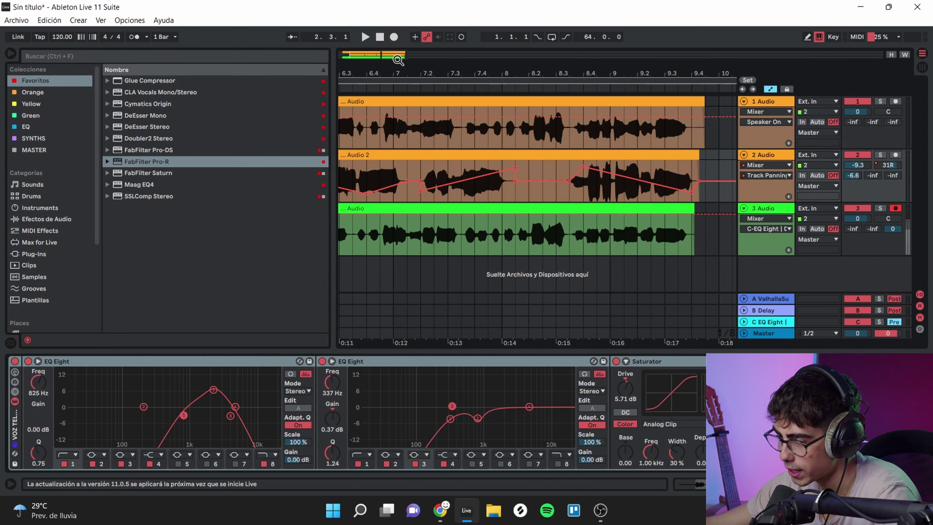